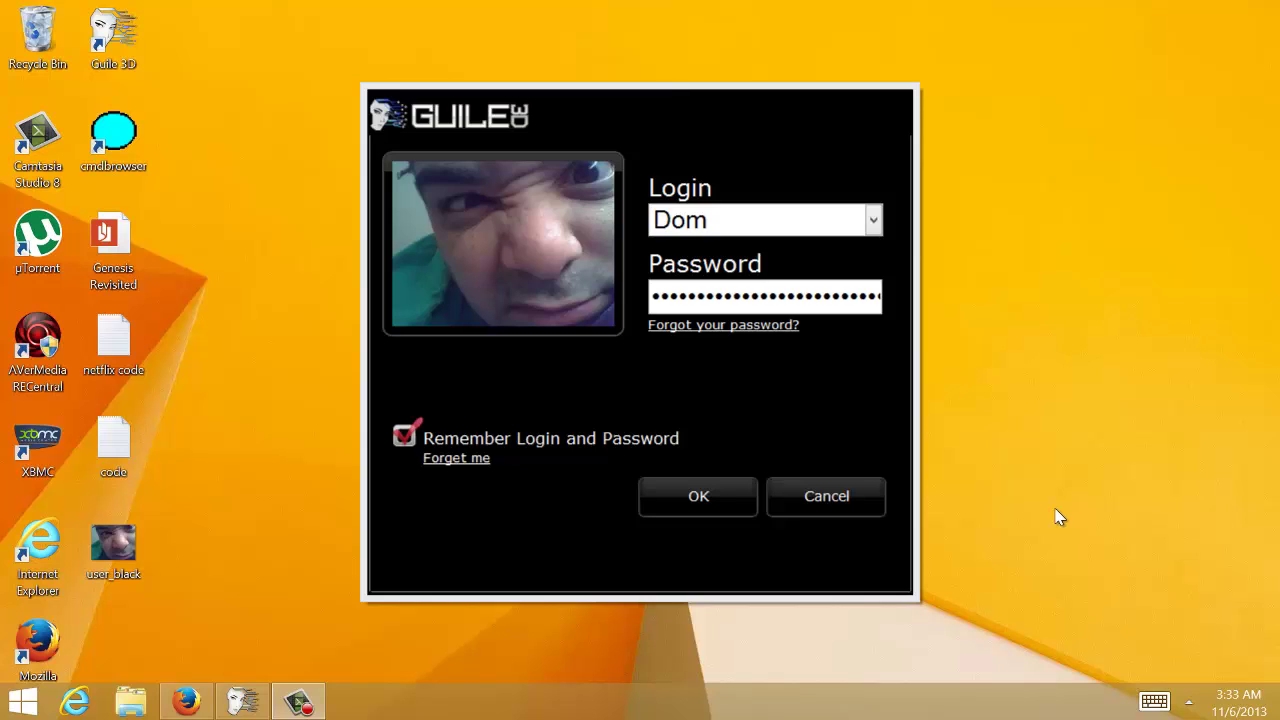
Log in with the saved account credentials and dismiss the Dragon NaturallySpeaking dictation hot key warning
left_click(699, 505)
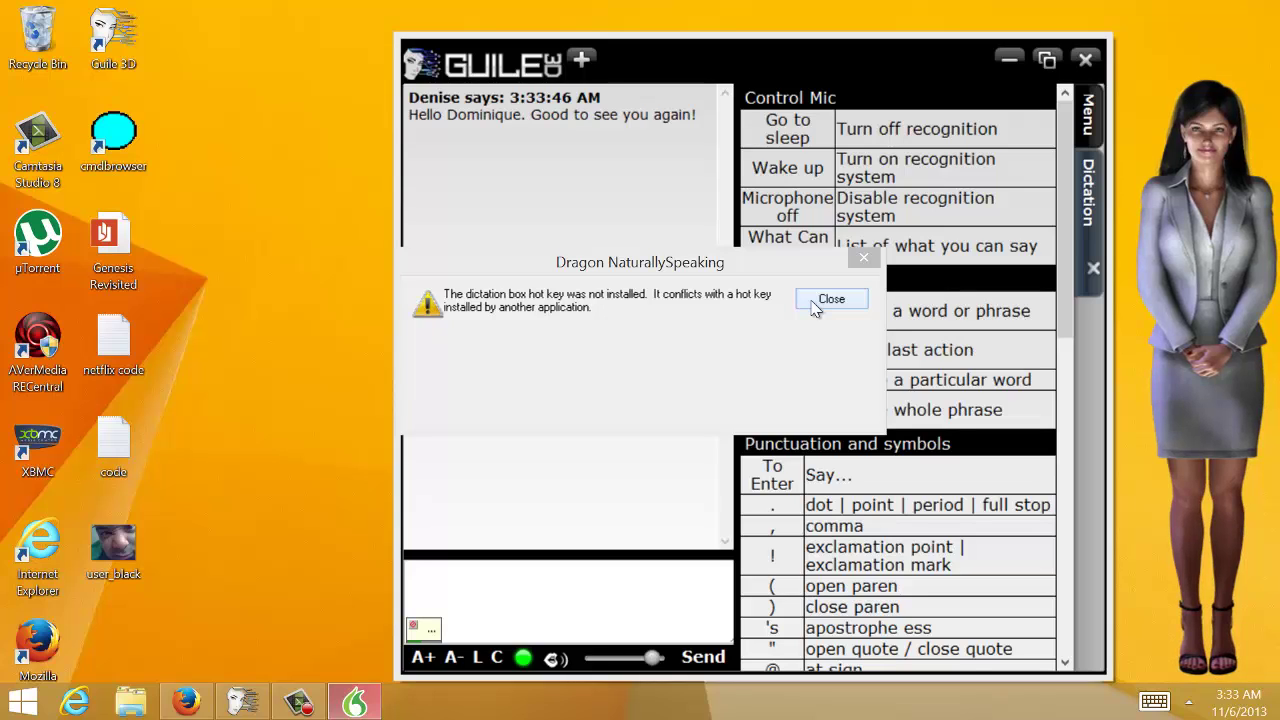
left_click(813, 304)
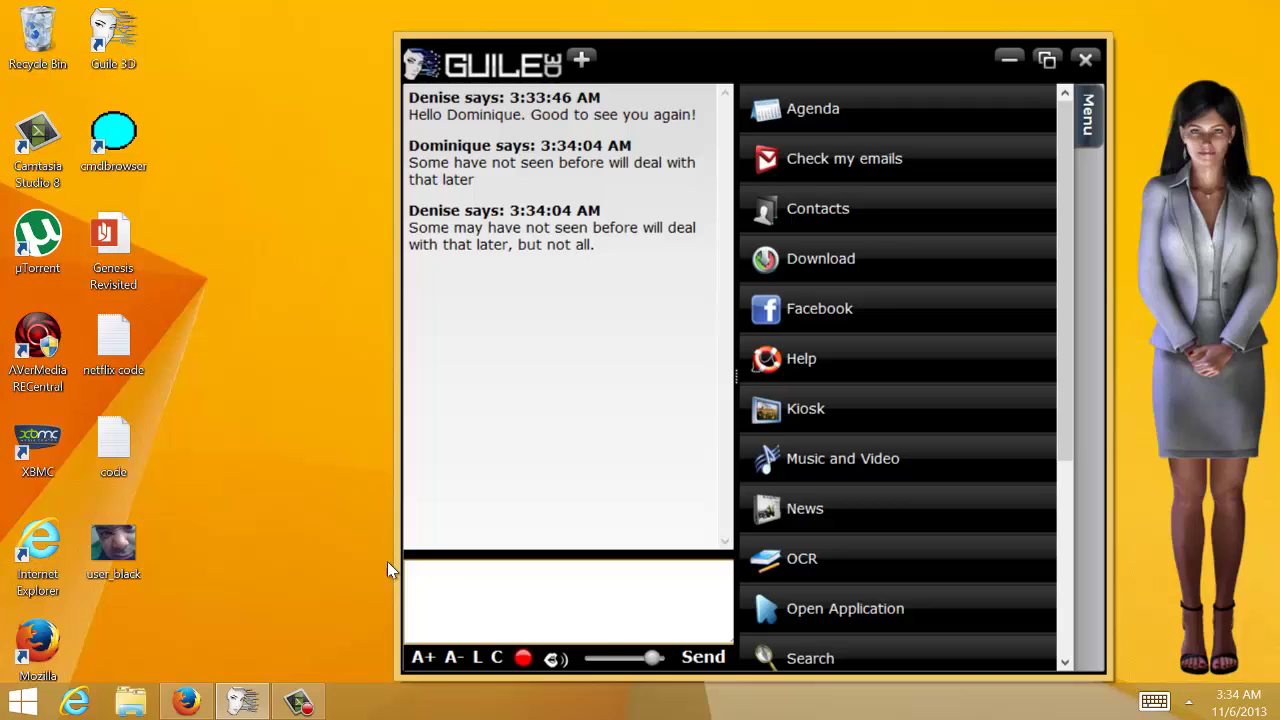
Turn on speech recognition and give the voice command "go to twitter.com"
left_click(522, 660)
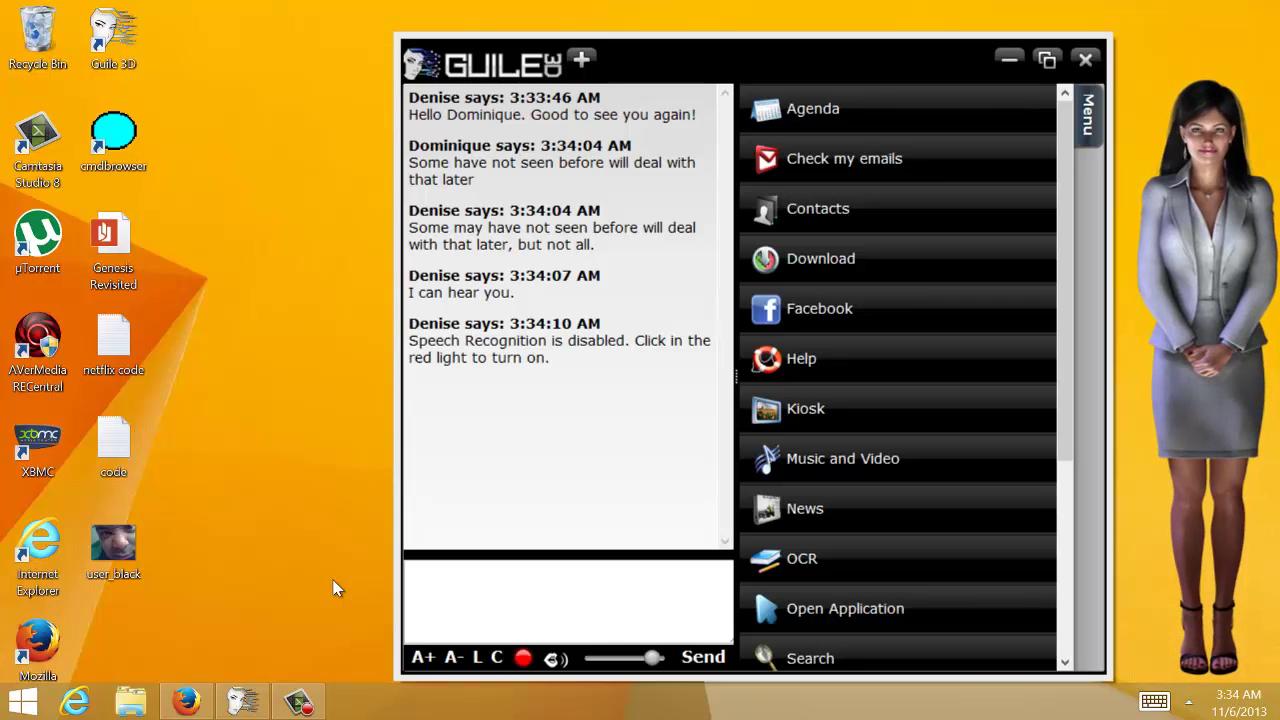
left_click(478, 598)
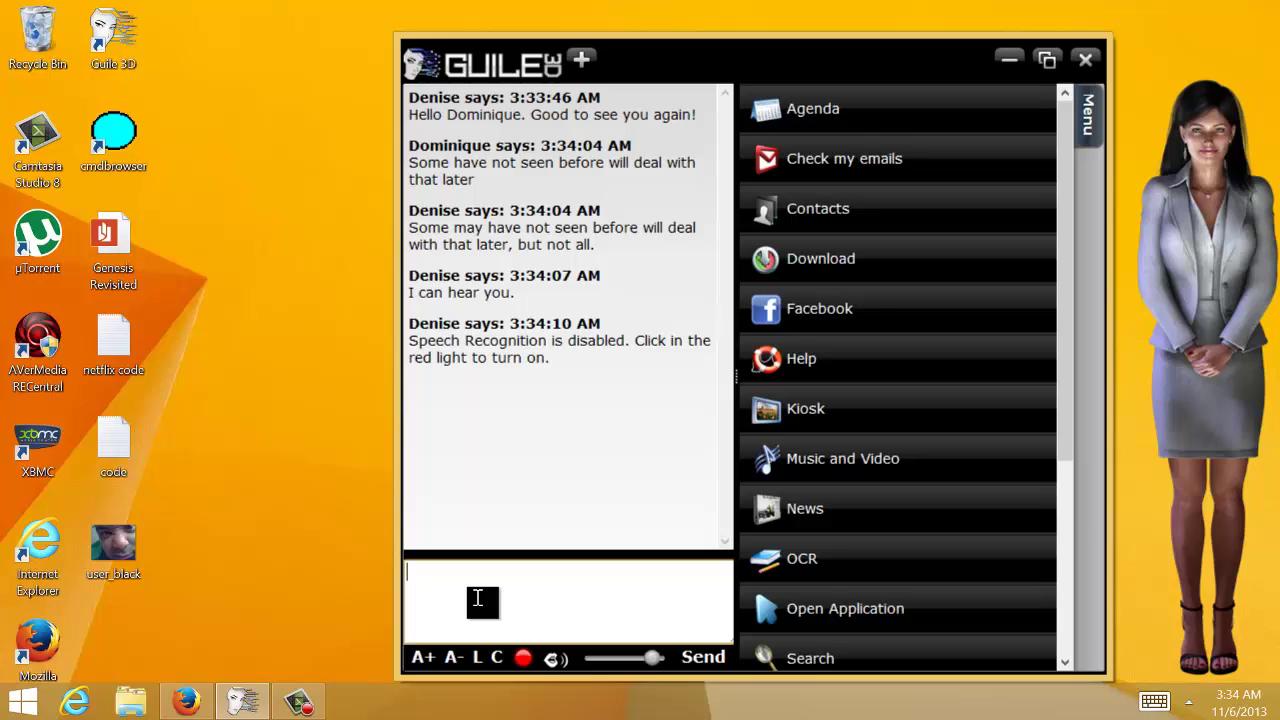
left_click(522, 660)
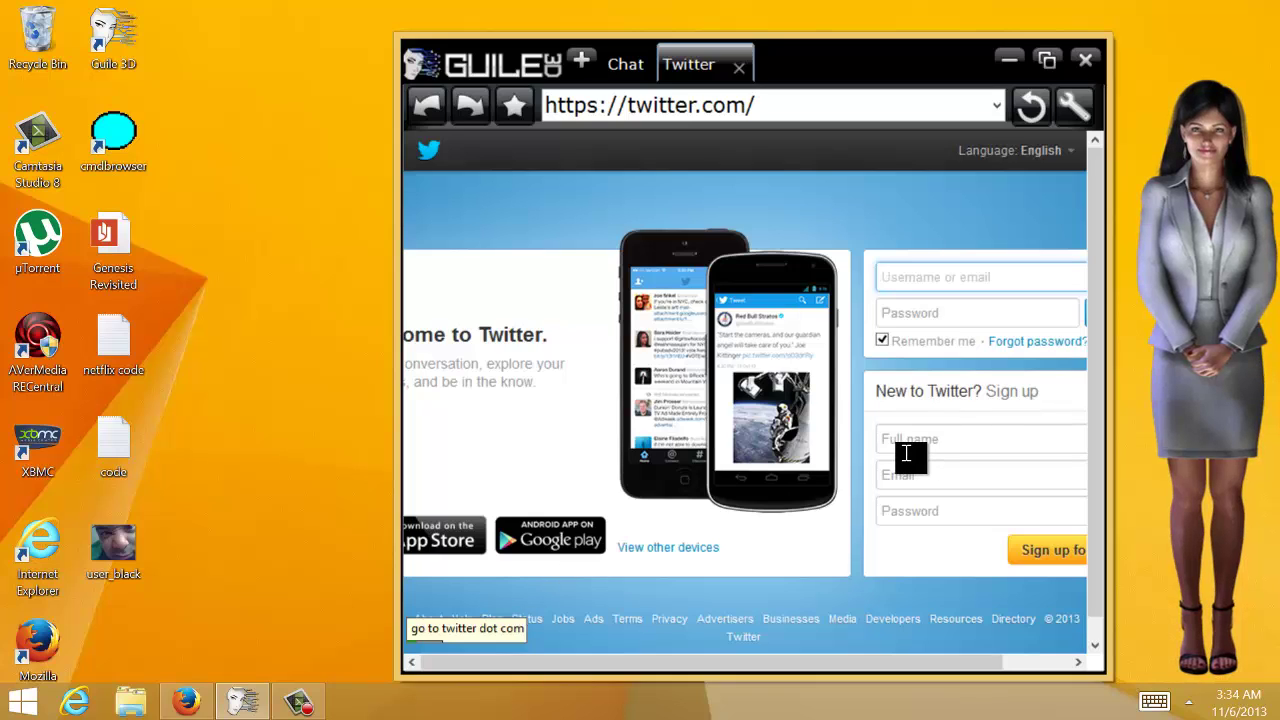
Sign in to Twitter with the account username and password
type("domonai")
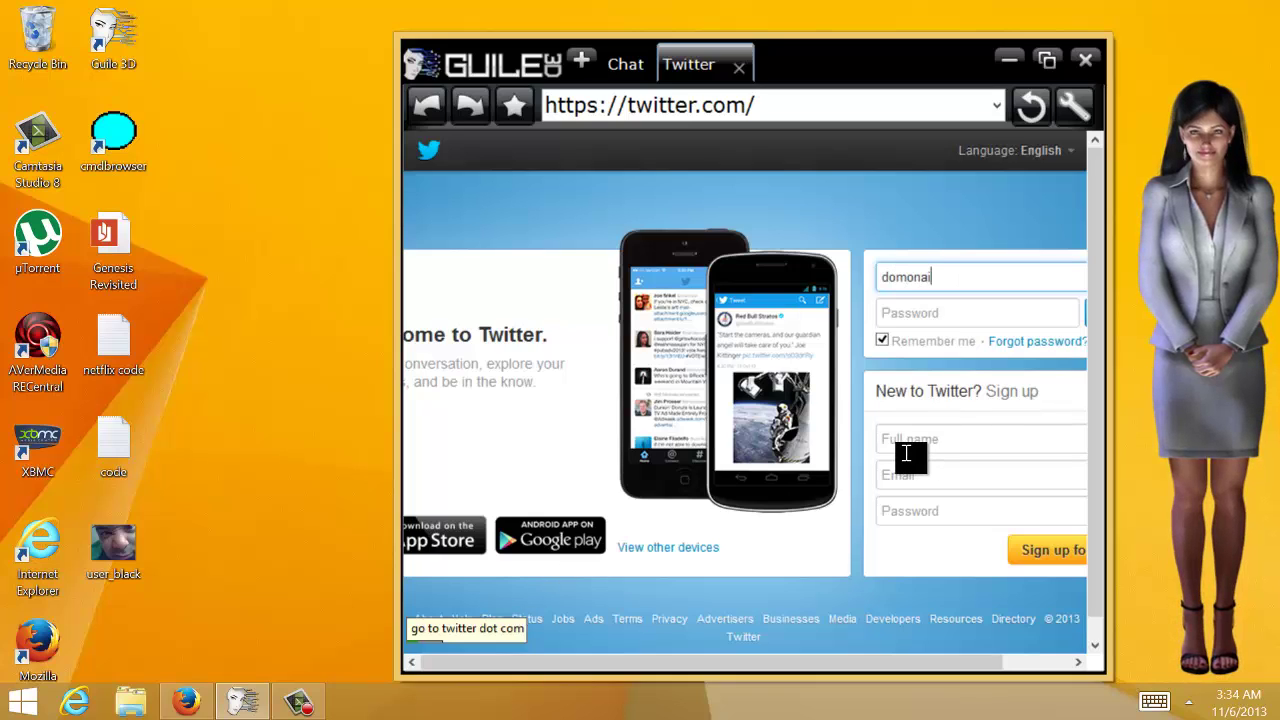
type("r")
key("Tab")
type("d")
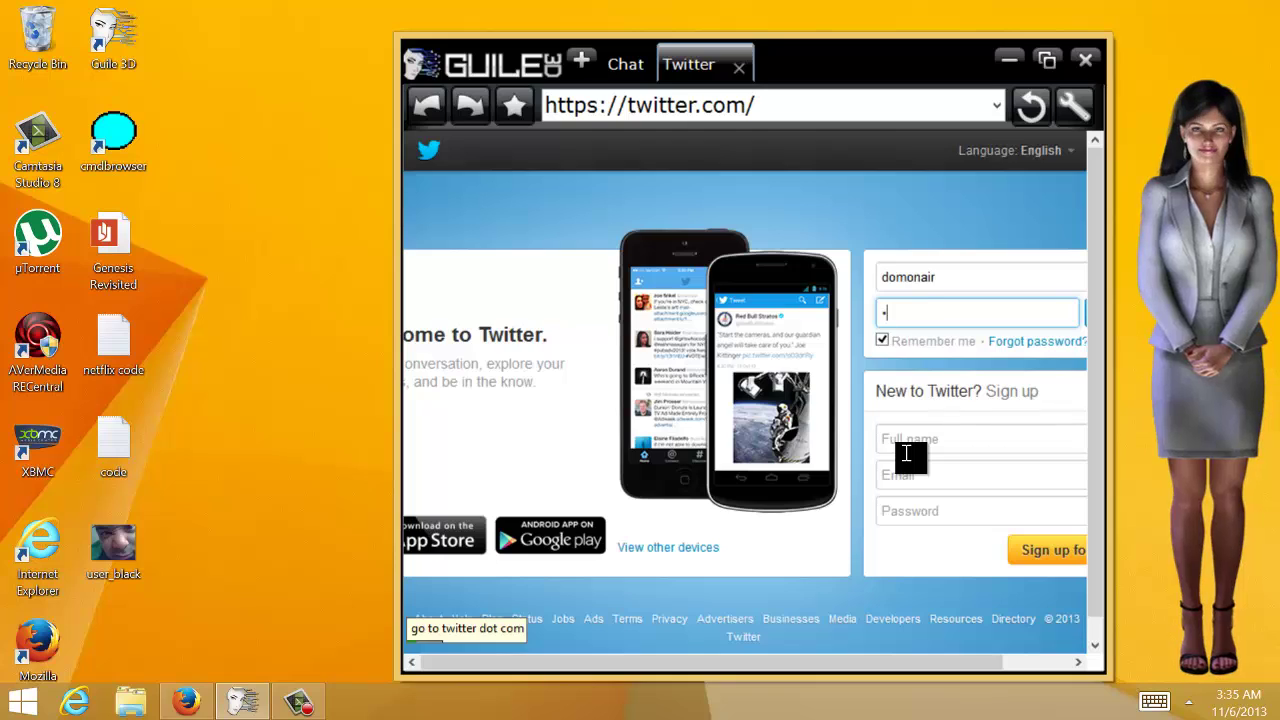
type("******")
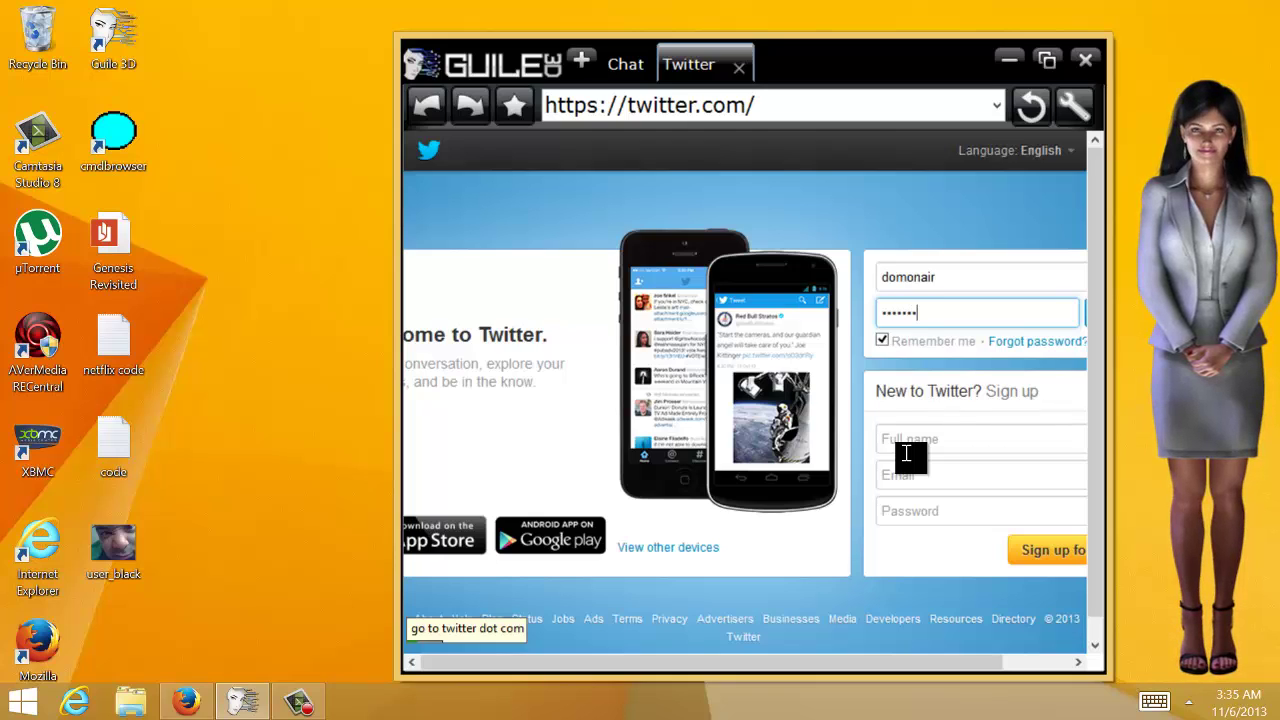
type("**")
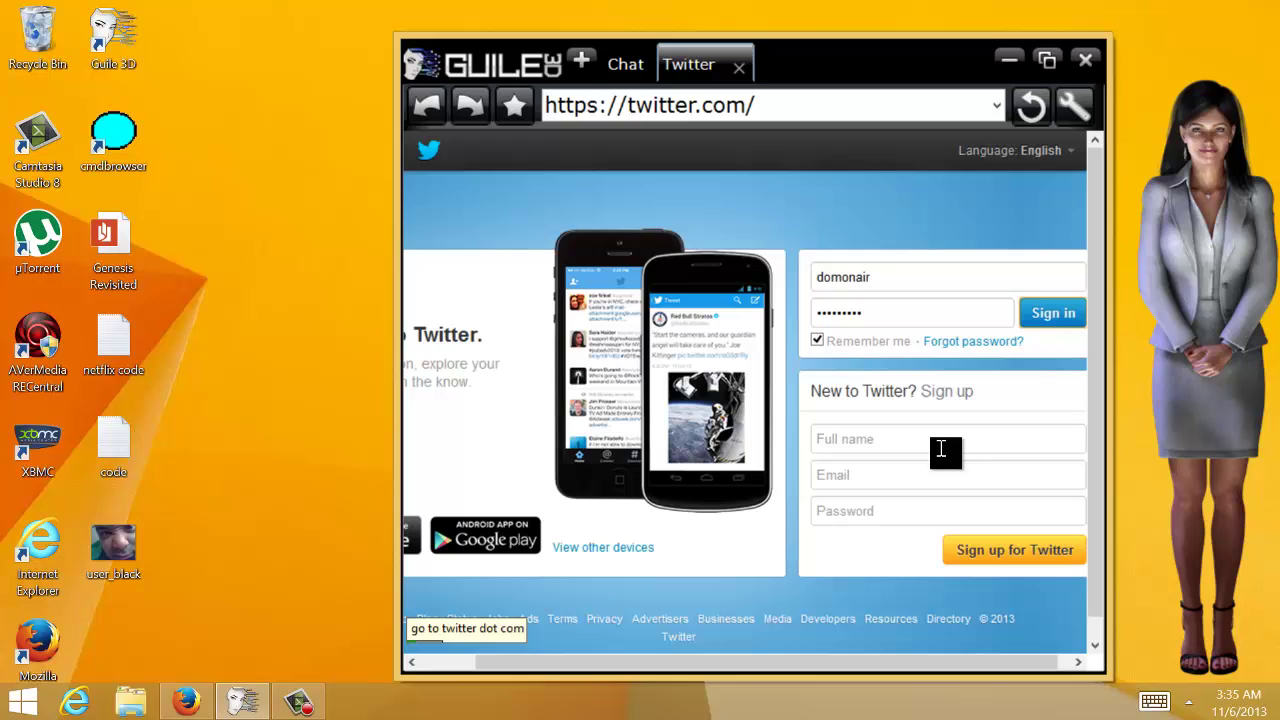
left_click(1053, 314)
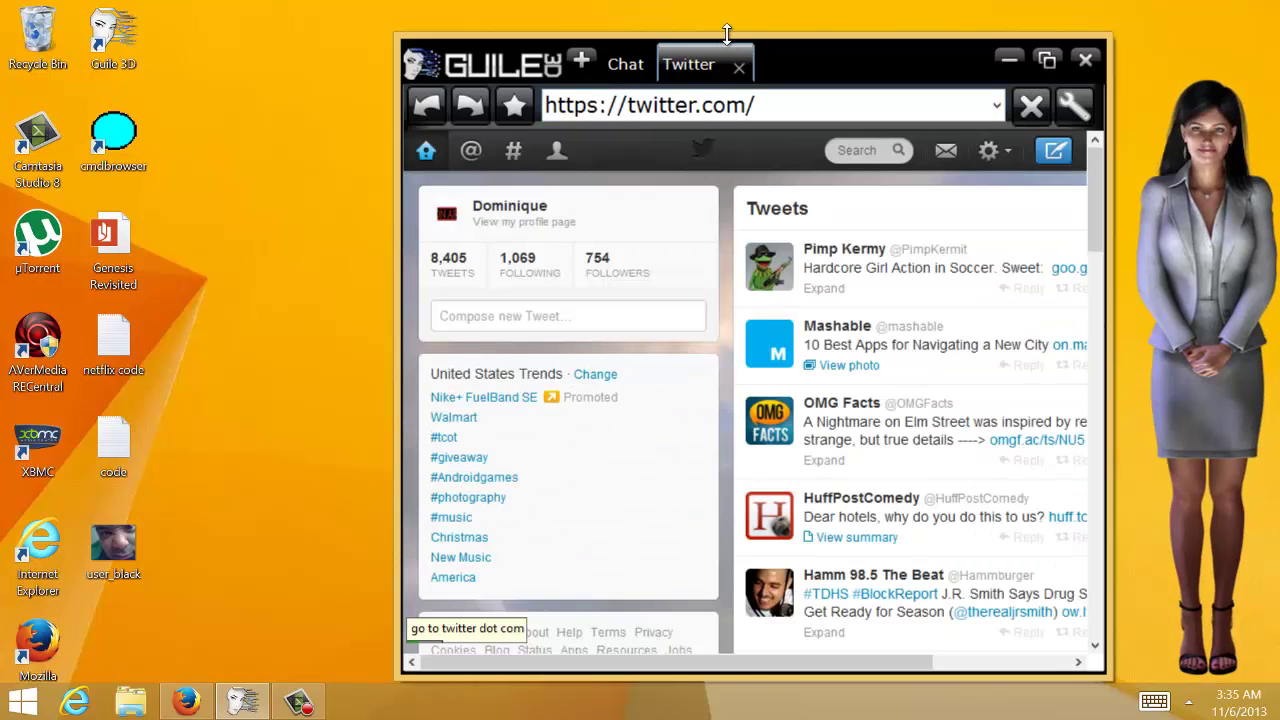
Close the Twitter page and turn off speech recognition
left_click(739, 66)
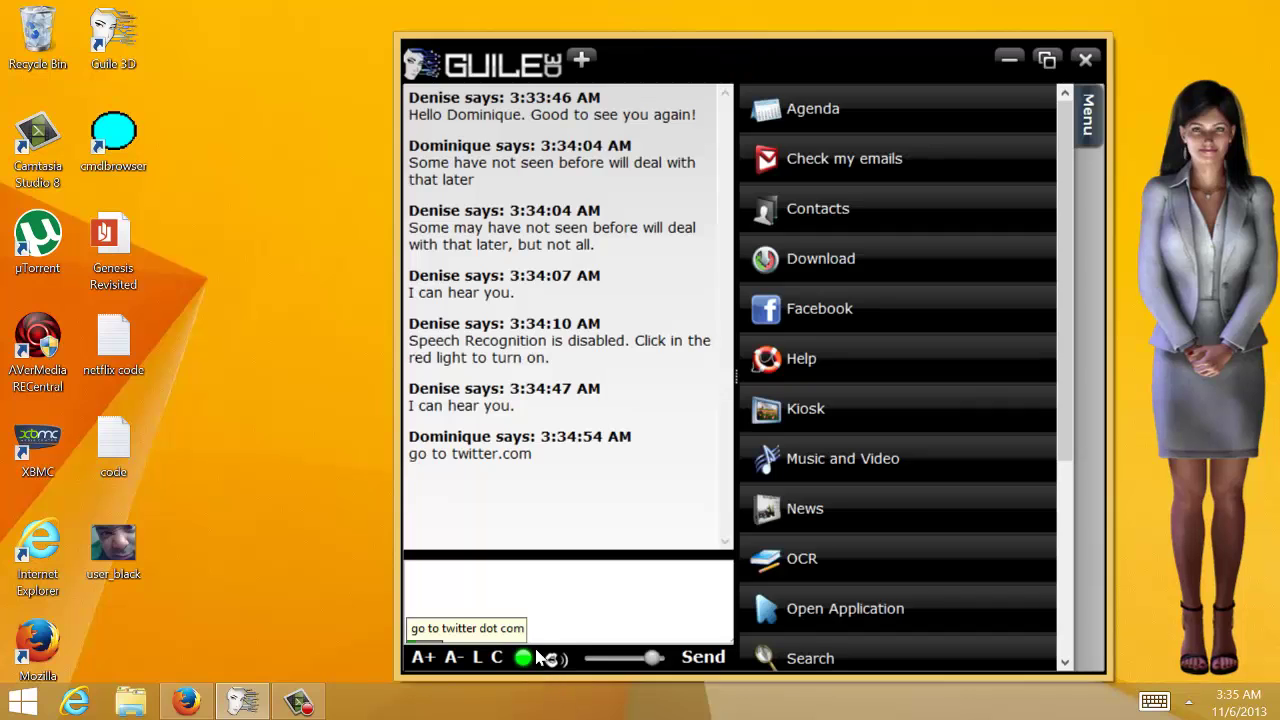
left_click(523, 657)
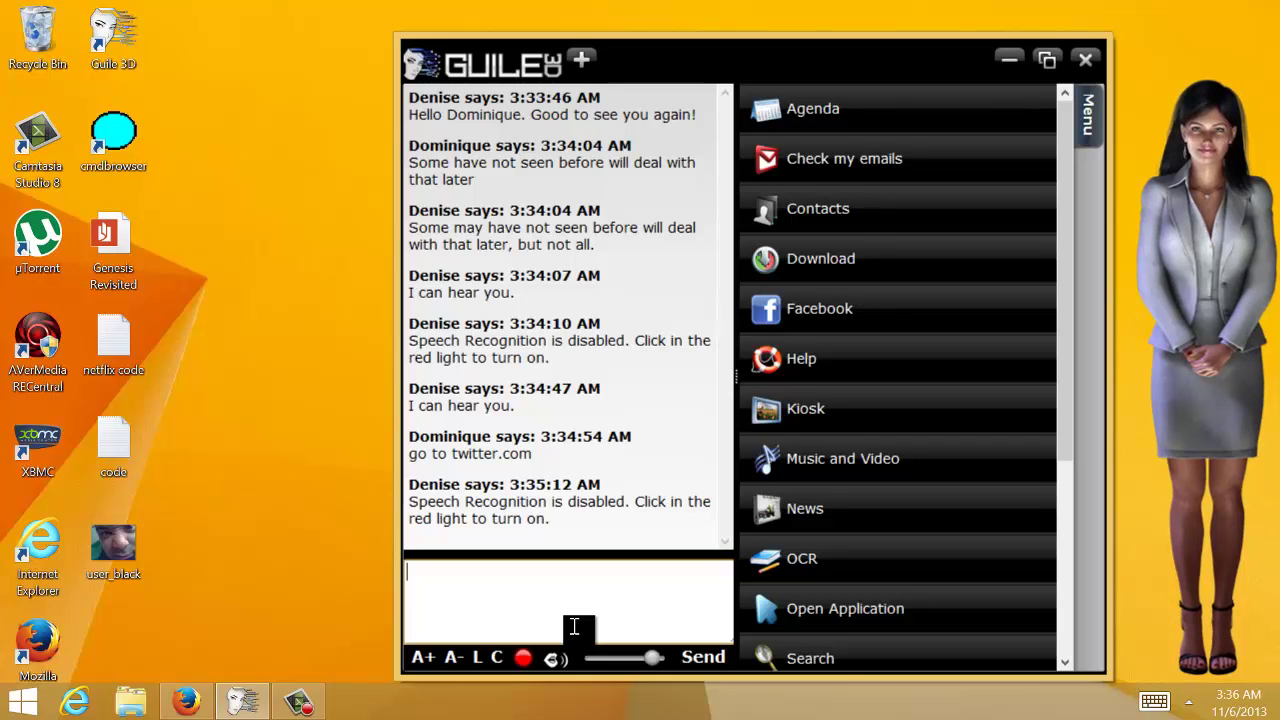
Post the tweet "it's almost 4 AM and I'm still awake, I really need to get some sleep." by voice and maximize the window
left_click(522, 664)
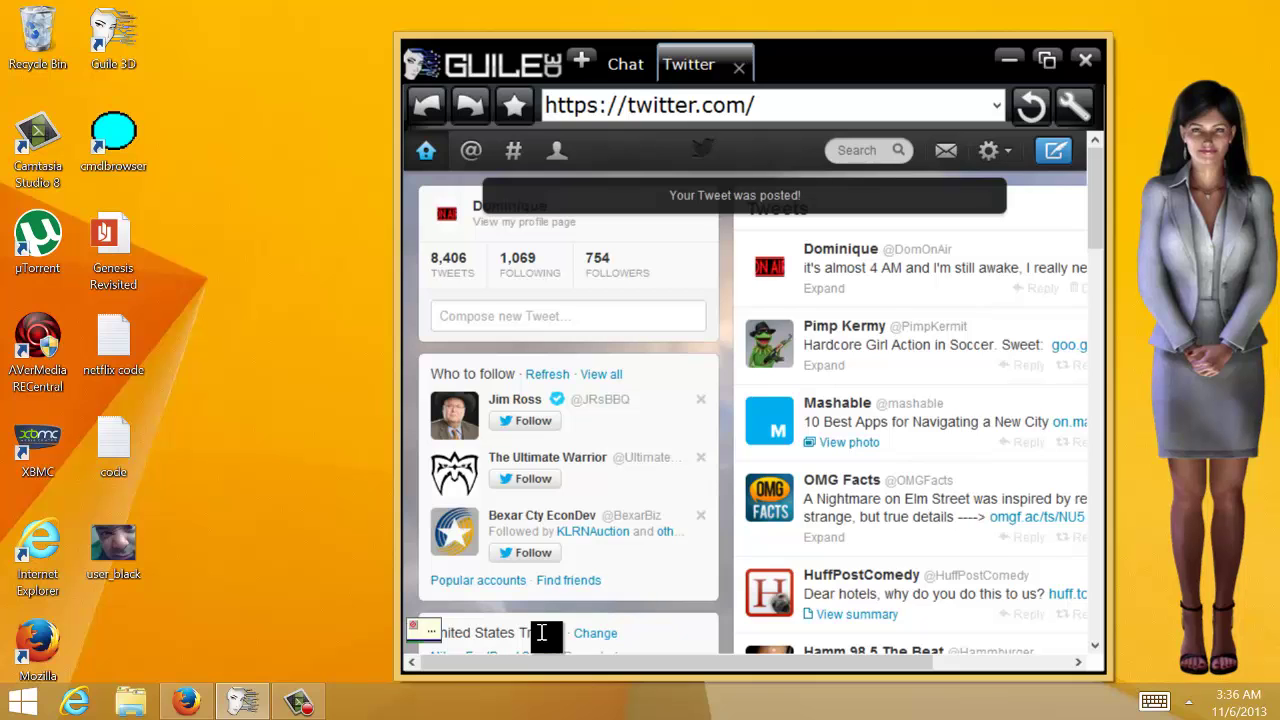
left_click(1047, 60)
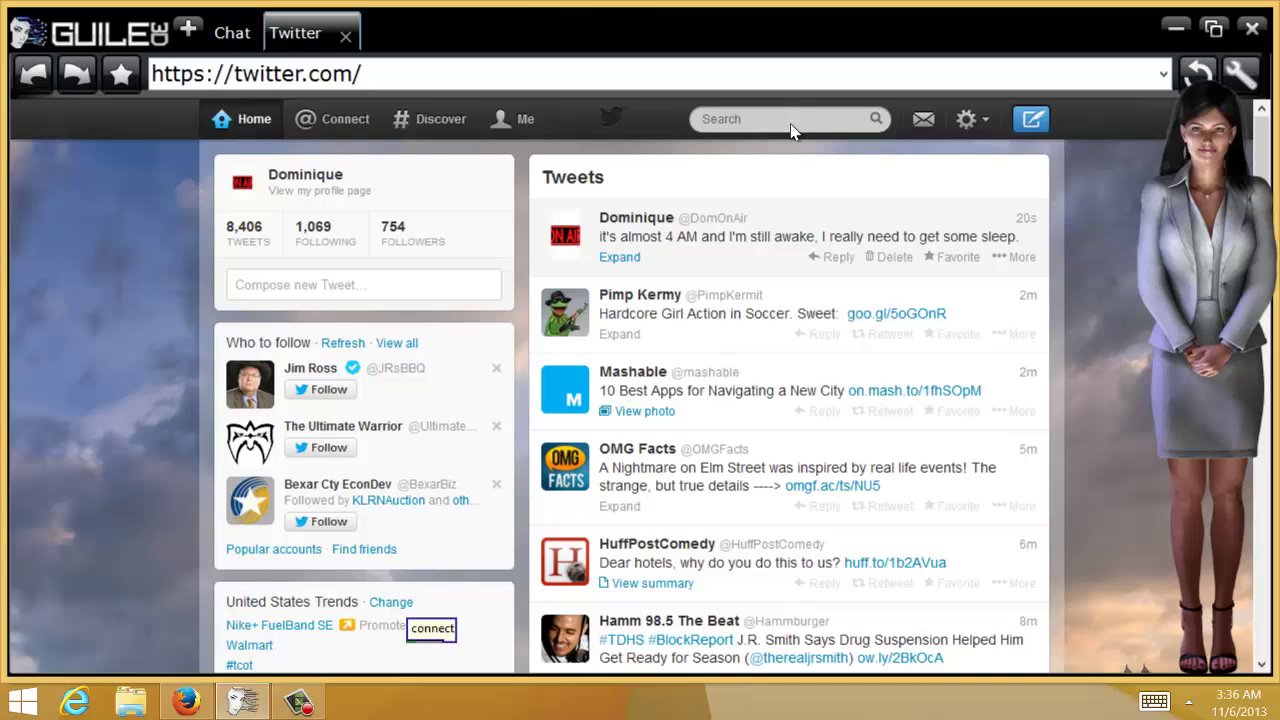
Close the maximized Twitter page and disable speech recognition from the chat view
left_click(345, 36)
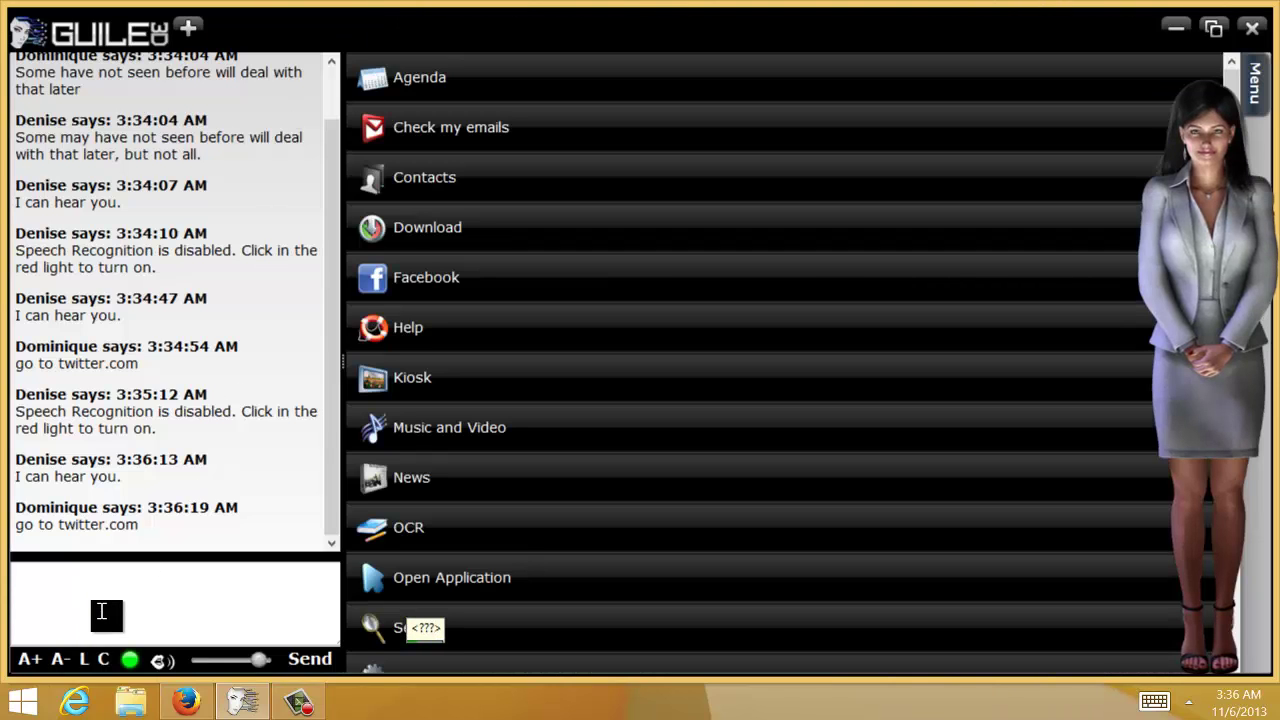
left_click(101, 612)
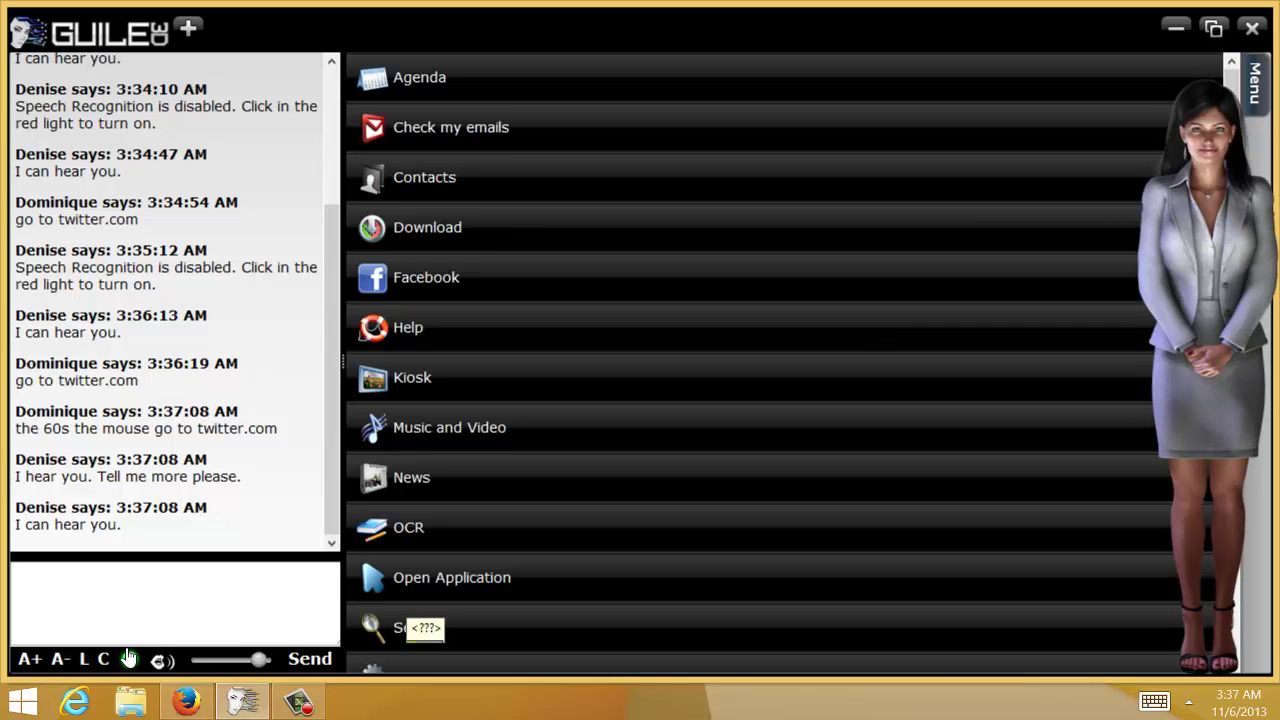
left_click(130, 661)
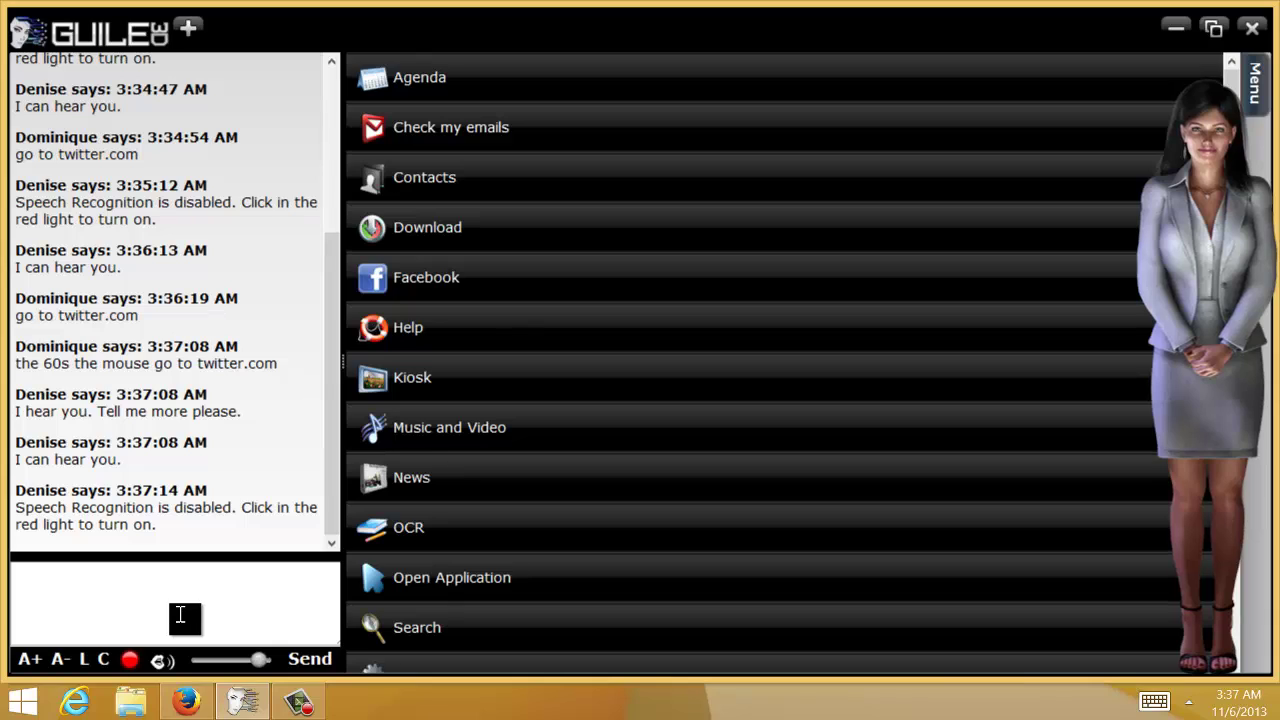
Turn speech recognition back on and open twitter.com by voice to browse the timeline
left_click(221, 615)
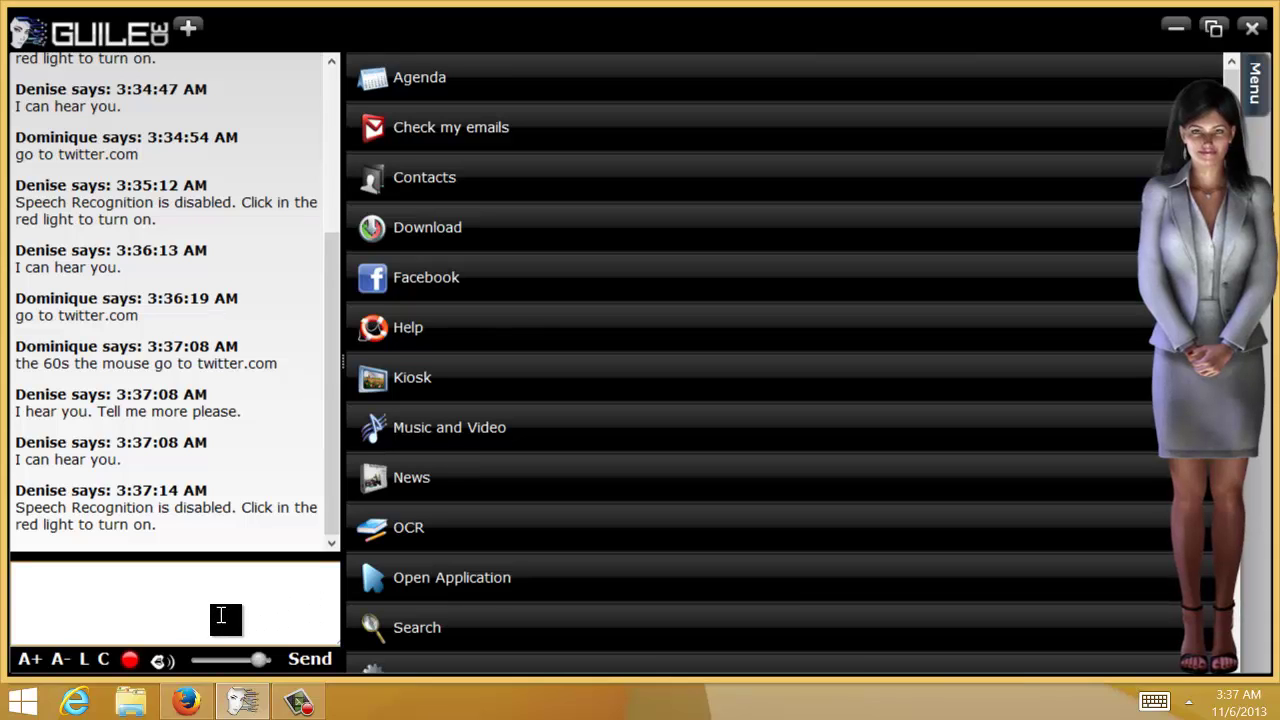
left_click(131, 661)
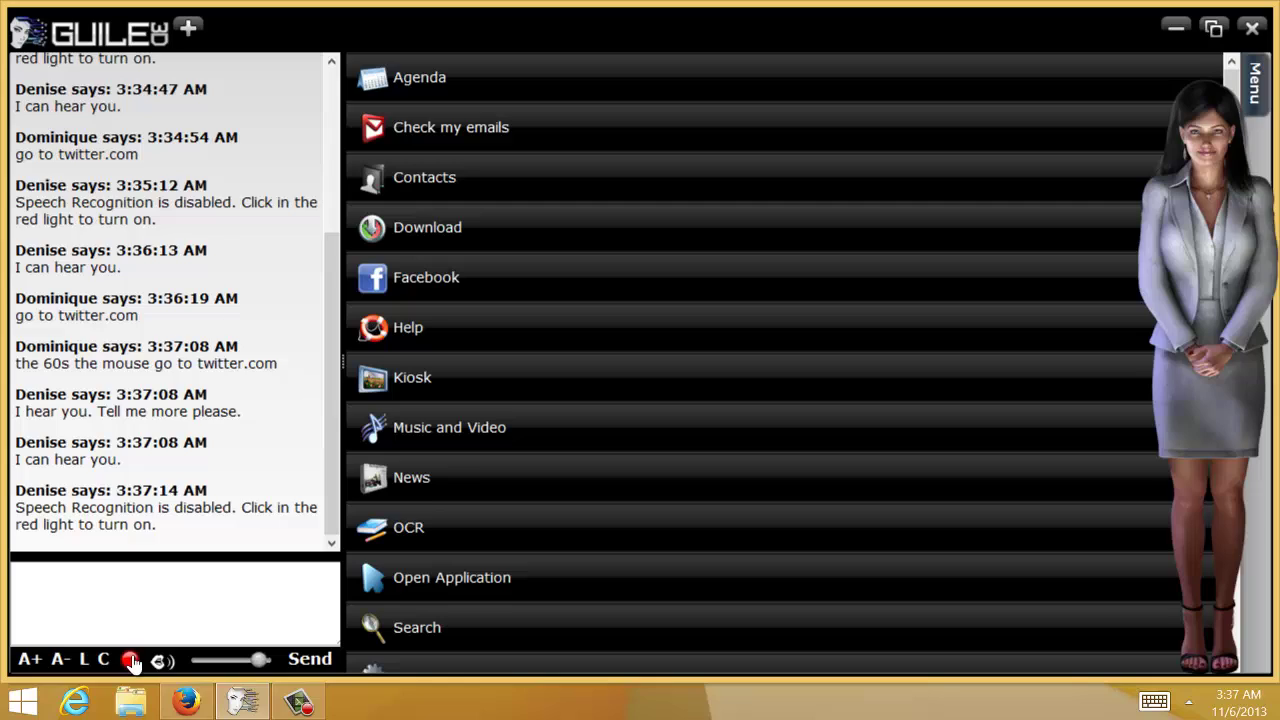
left_click(146, 623)
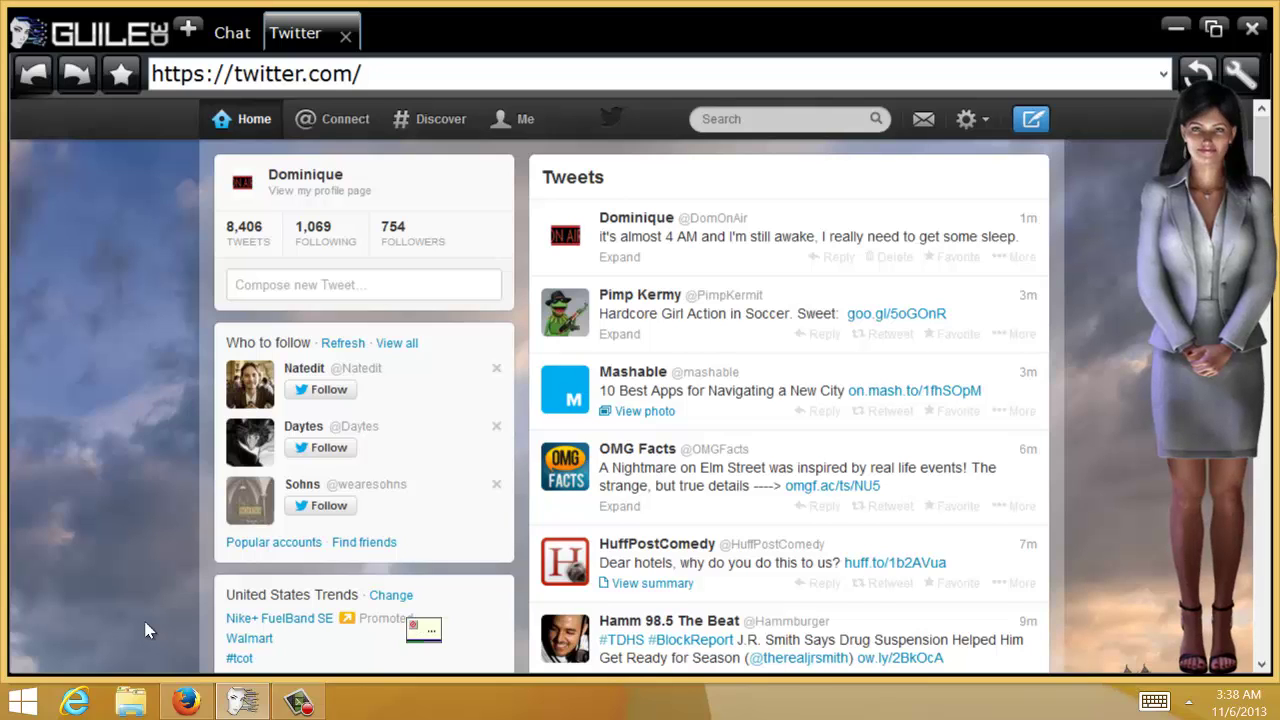
scroll(145, 630, "down", 6)
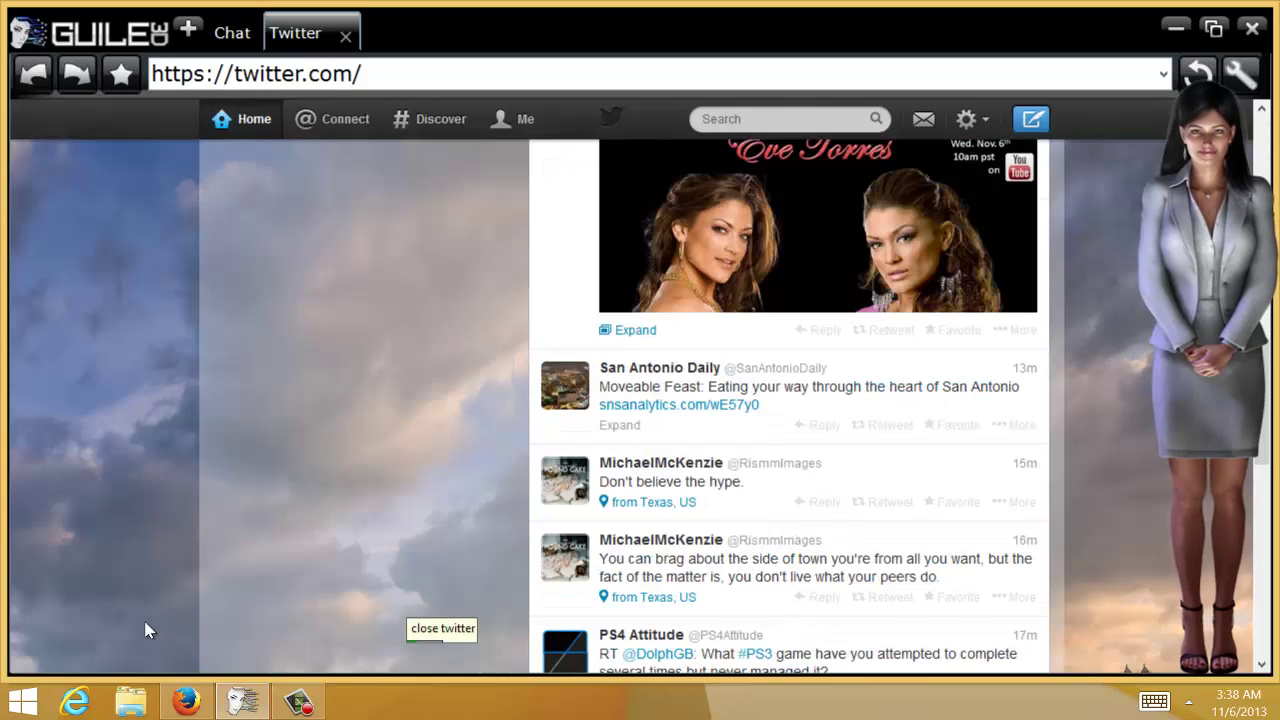
Close the Twitter timeline page and turn speech recognition off again
left_click(345, 37)
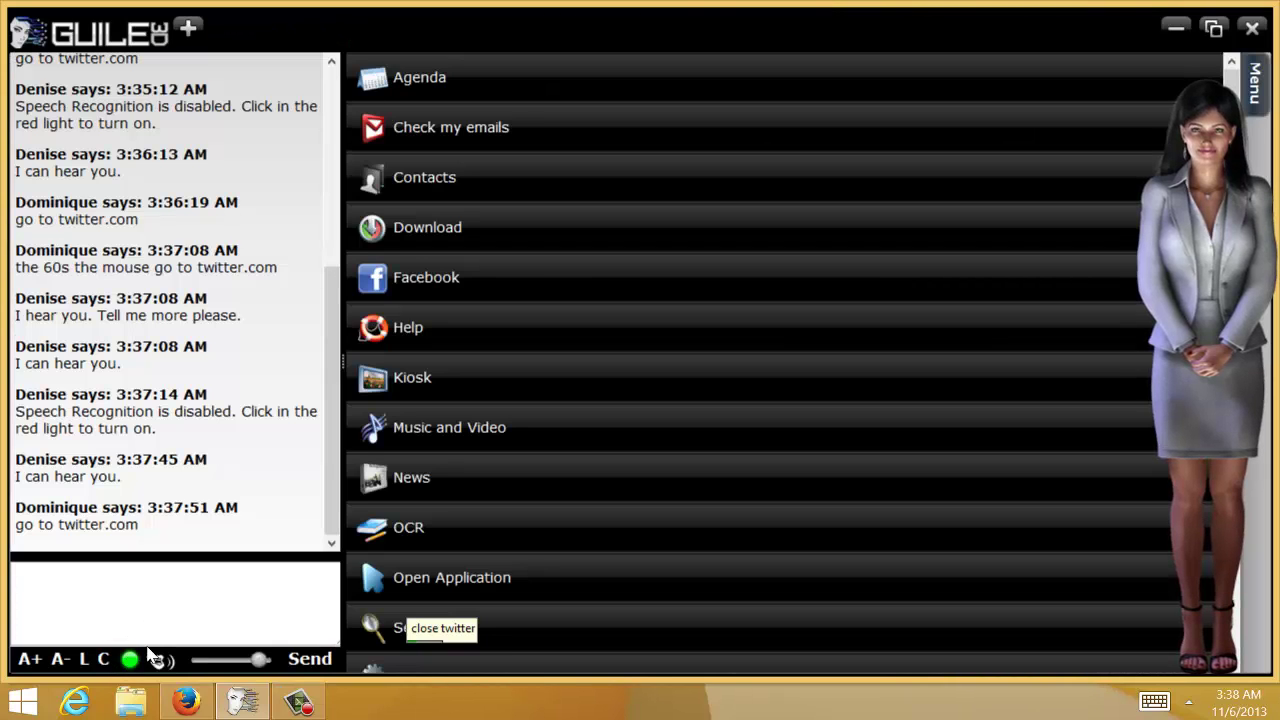
left_click(129, 660)
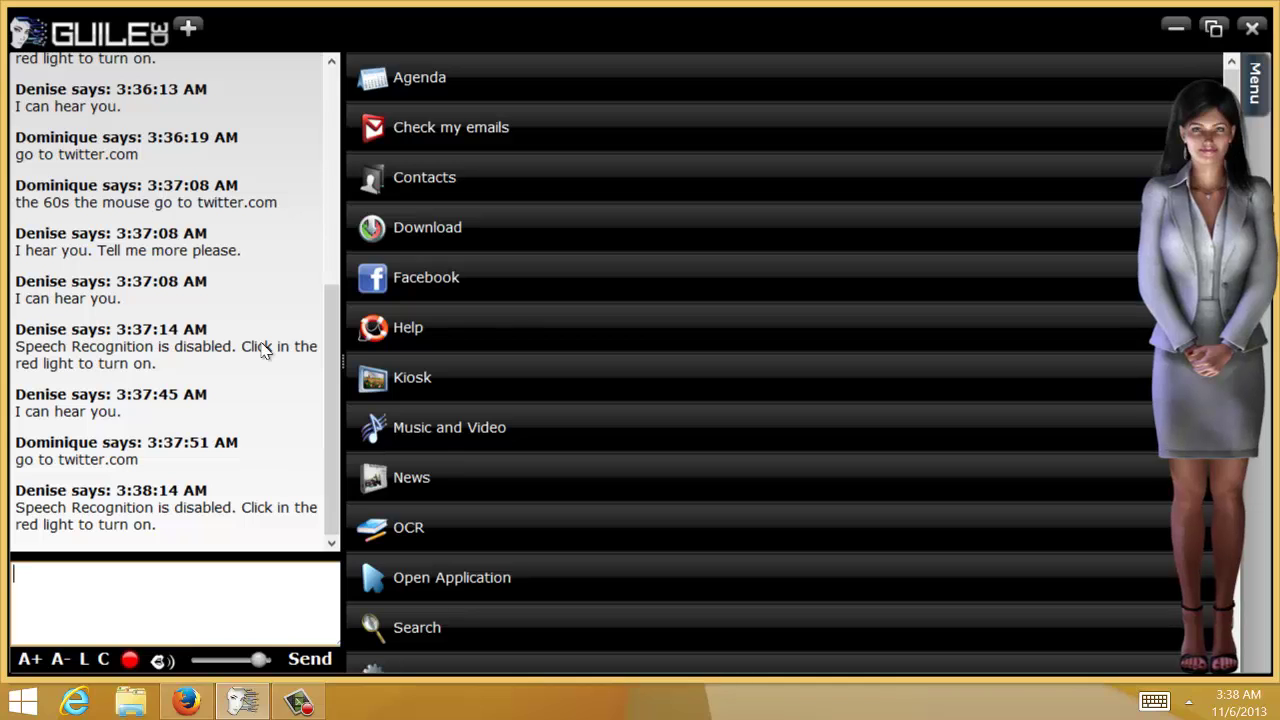
Restore the window to its smaller size and send the chat command "go to twitter.com"
left_click(1214, 30)
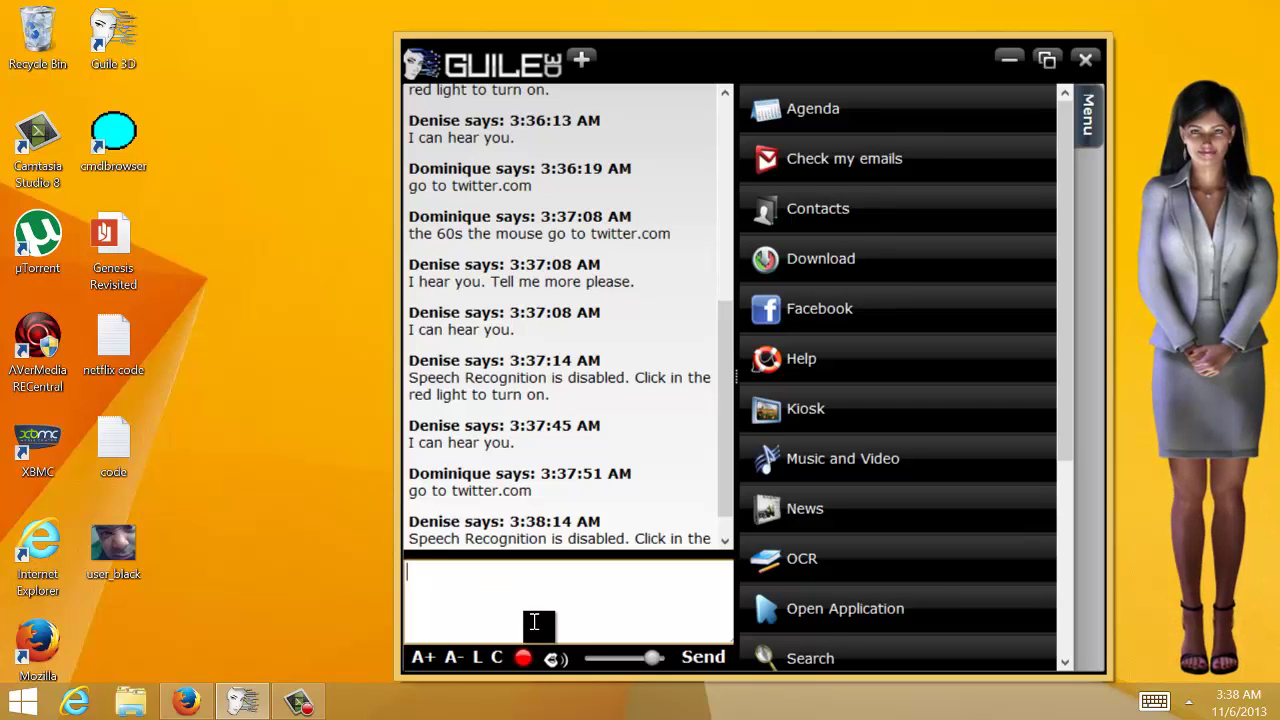
type("to twi")
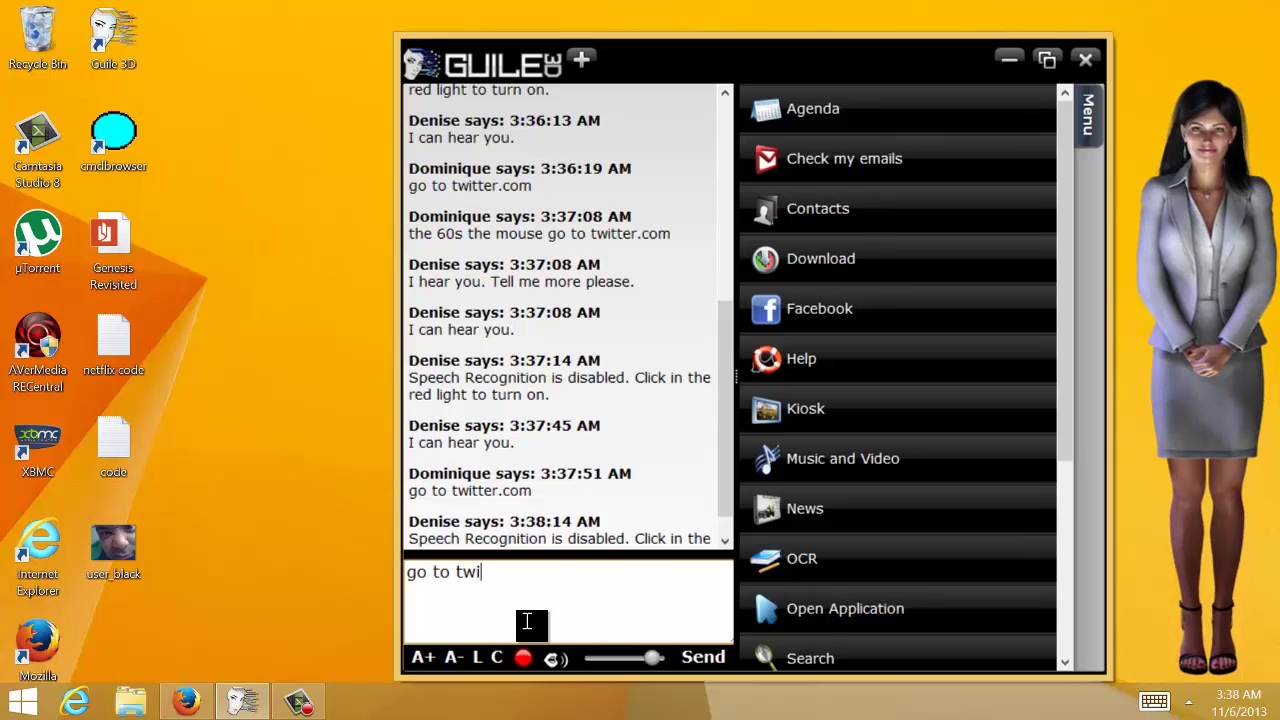
type("tter.com")
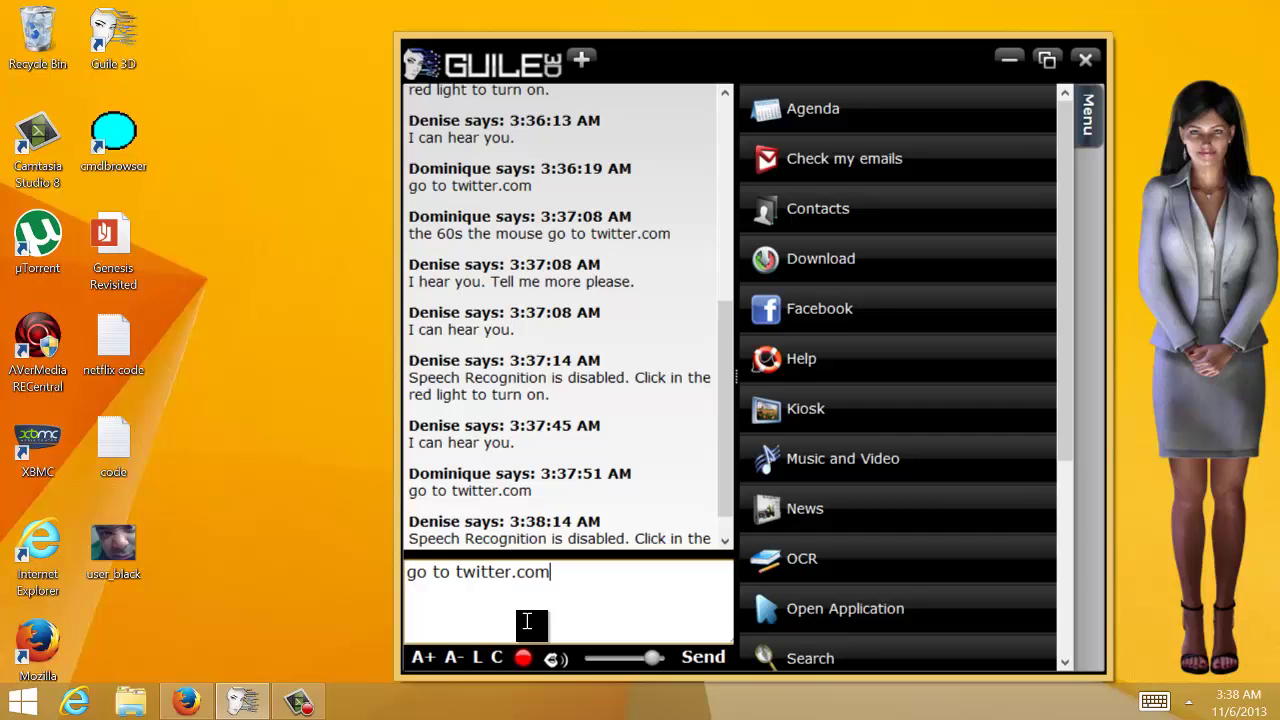
key("Return")
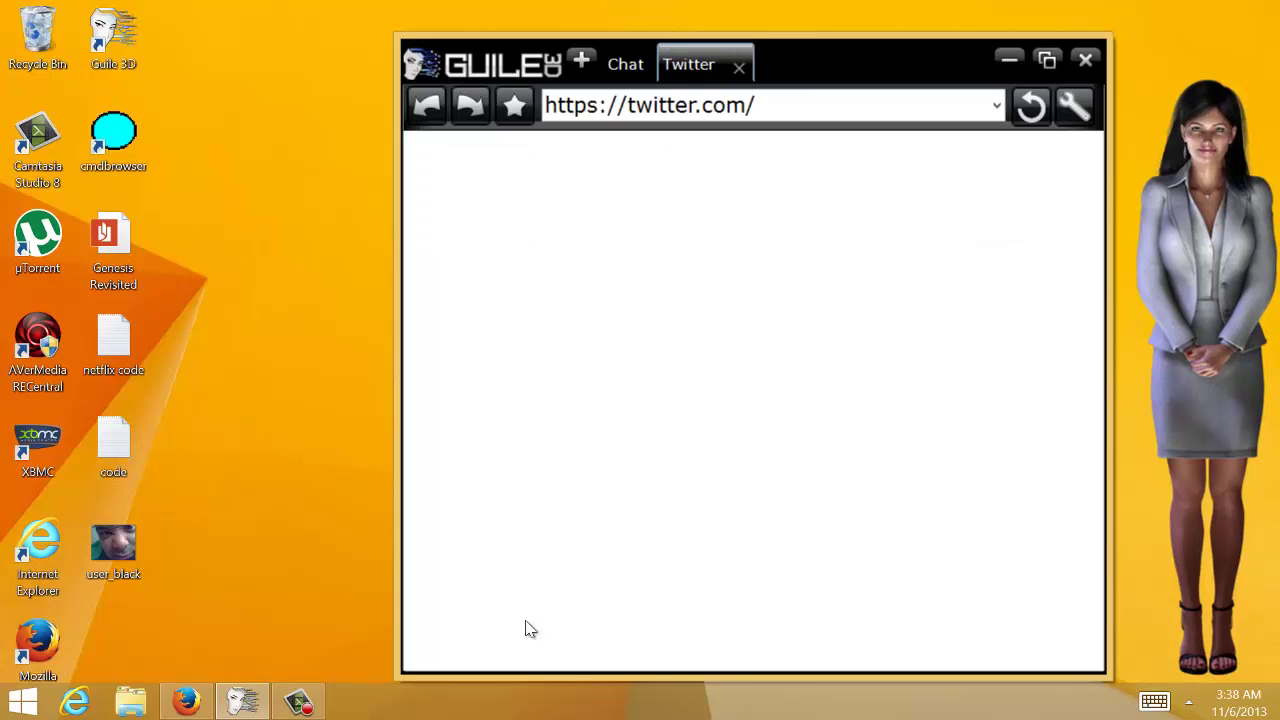
Open Twitter's list of keyboard shortcuts
left_click(990, 150)
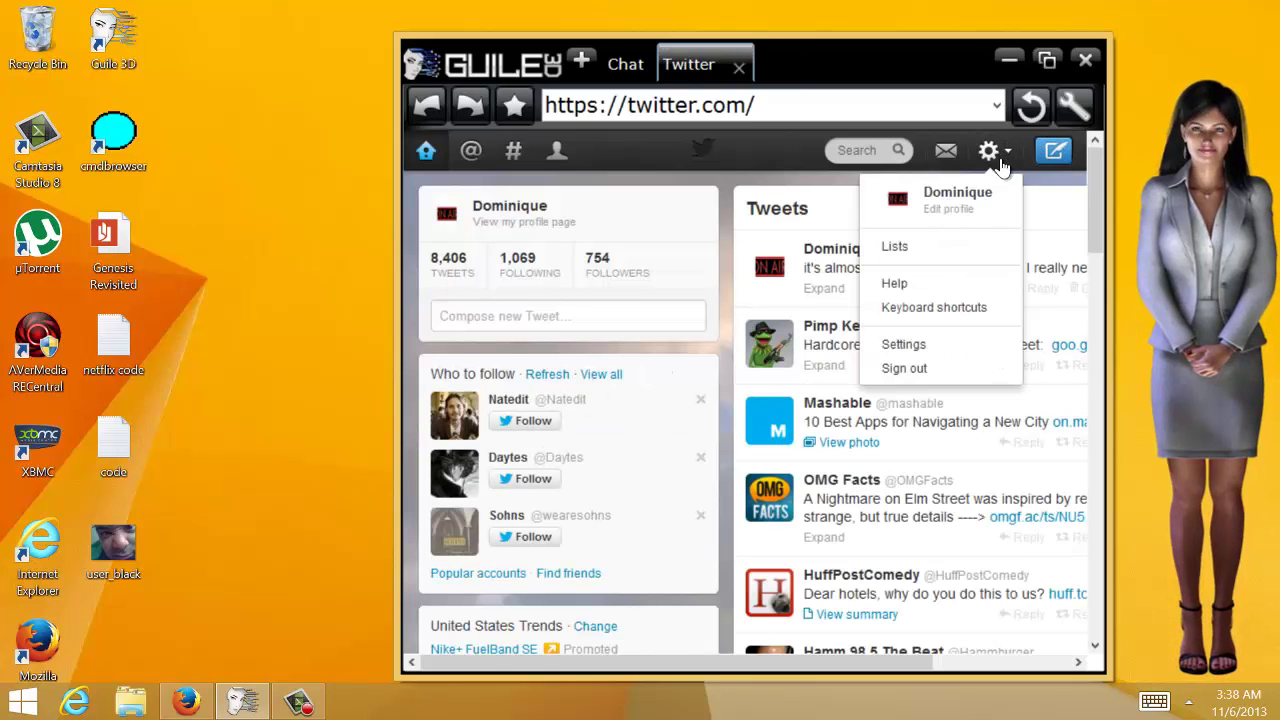
left_click(958, 305)
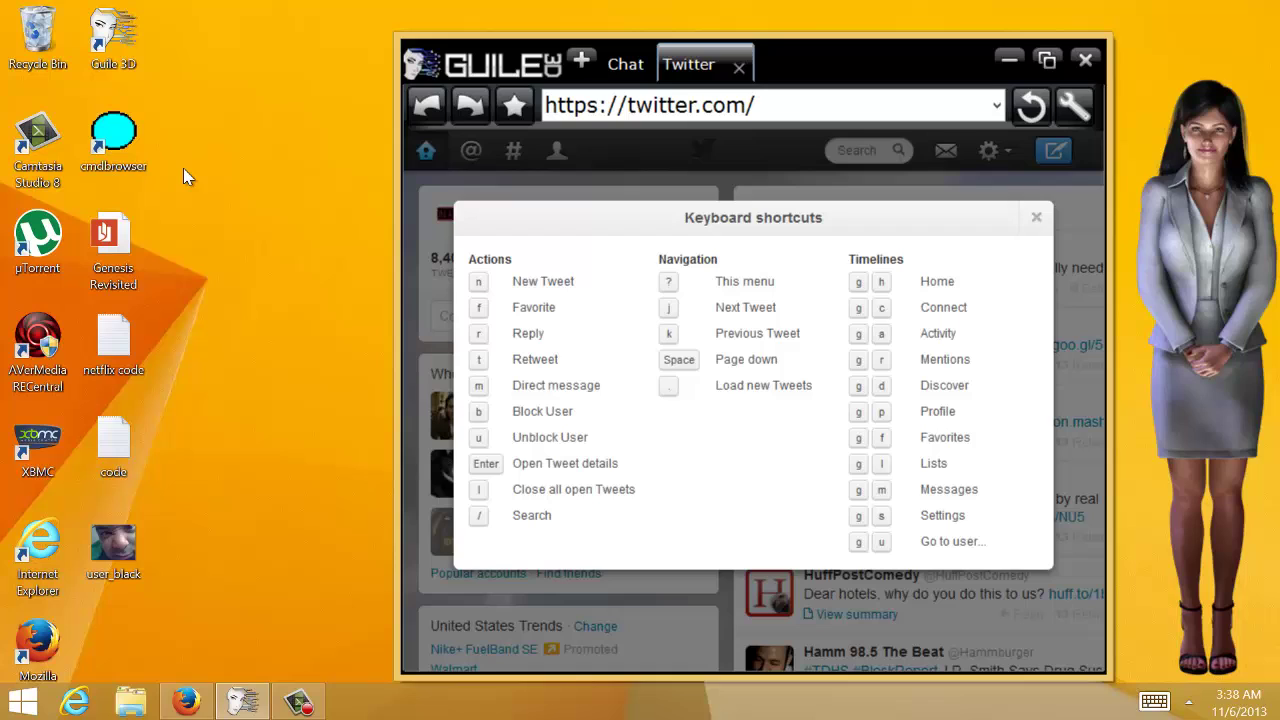
Launch the Command Browser from the cmdbrowser desktop shortcut
left_click(136, 168)
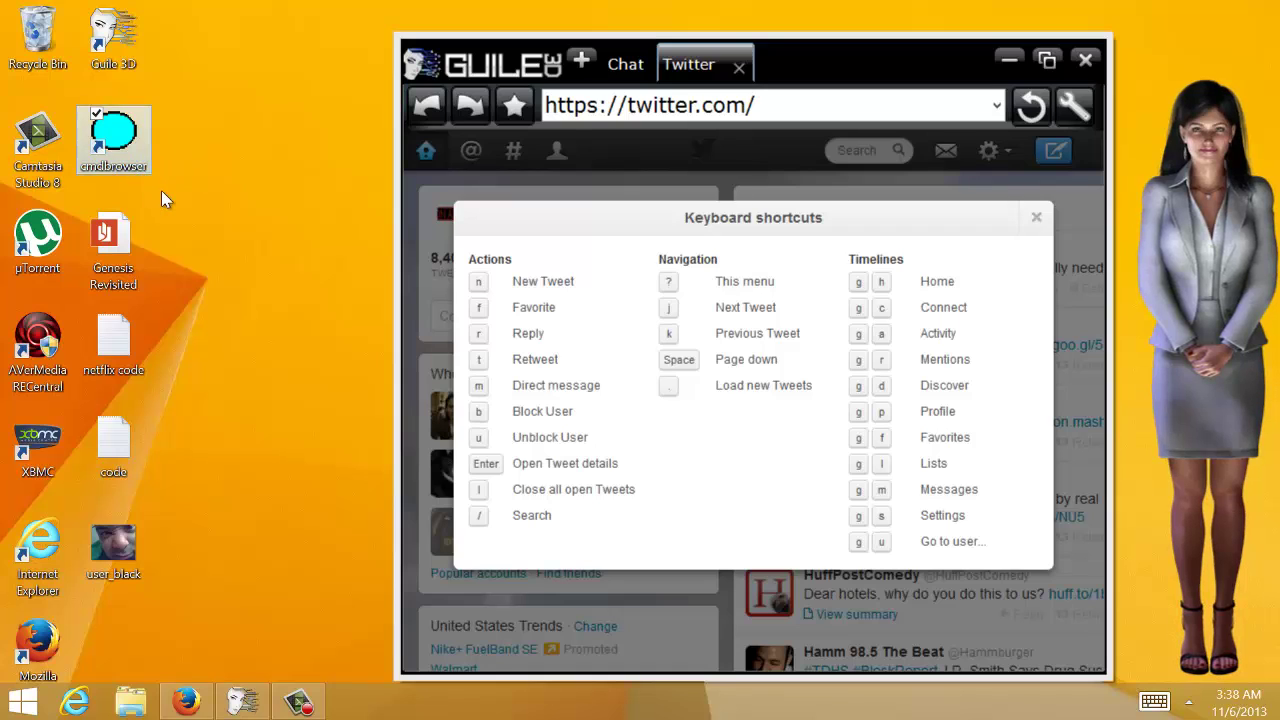
key("F2")
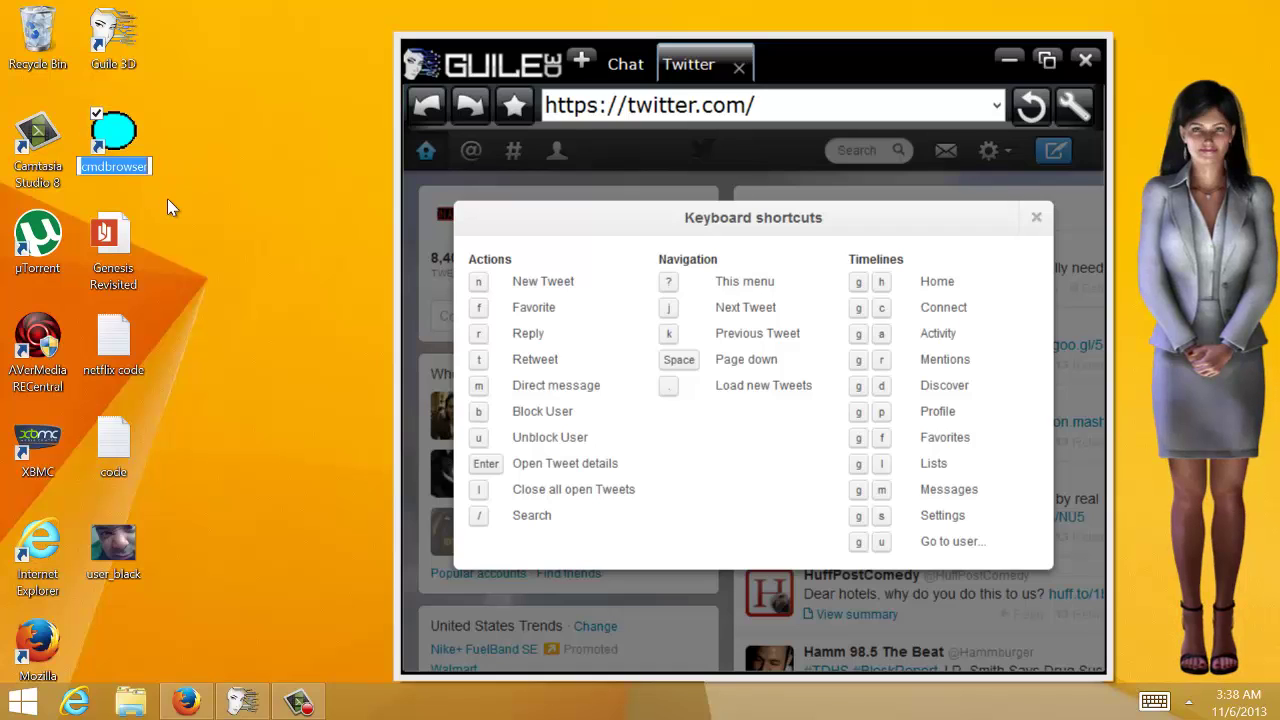
left_click(127, 147)
double_click(127, 147)
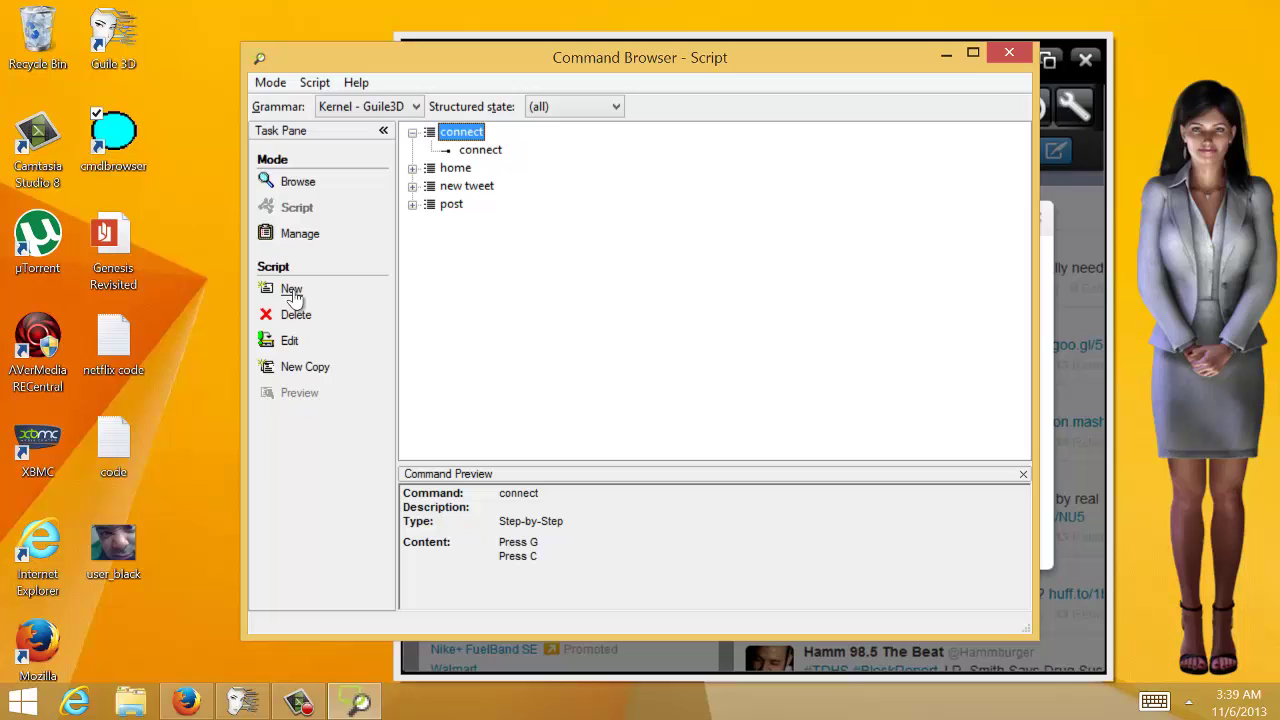
Create a new custom command and name it New Tweet
left_click(291, 289)
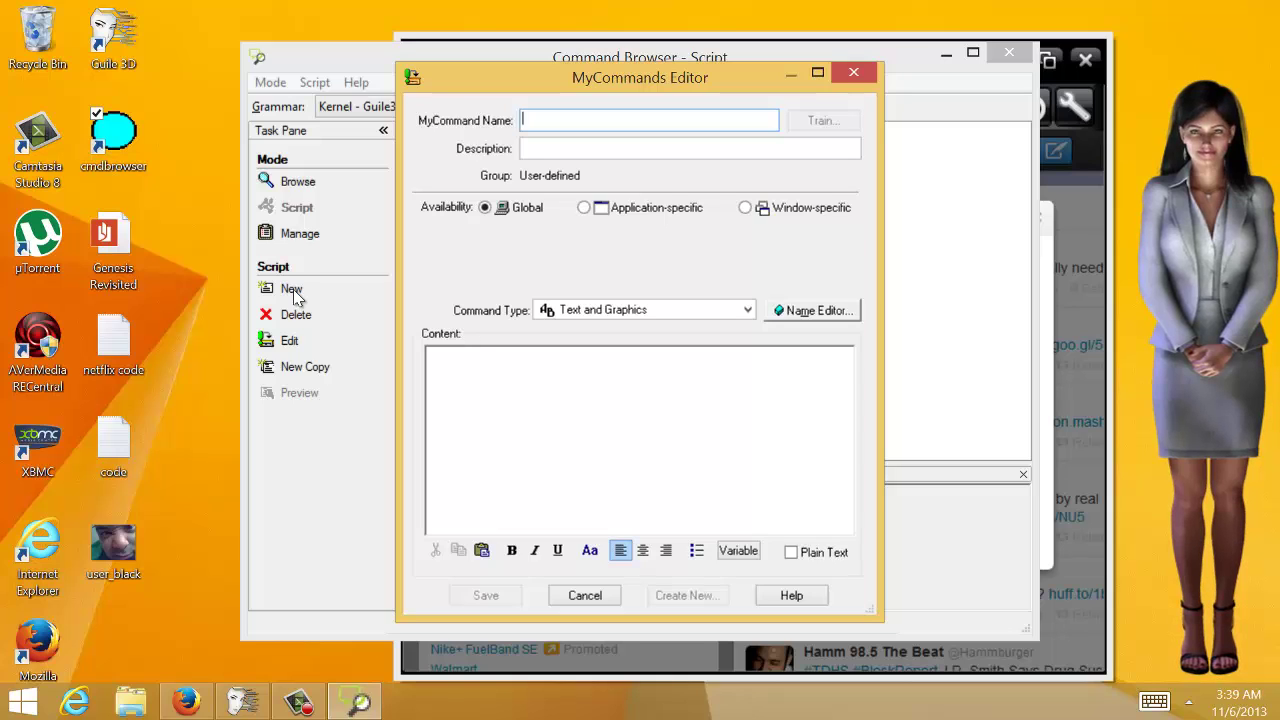
type("Ne")
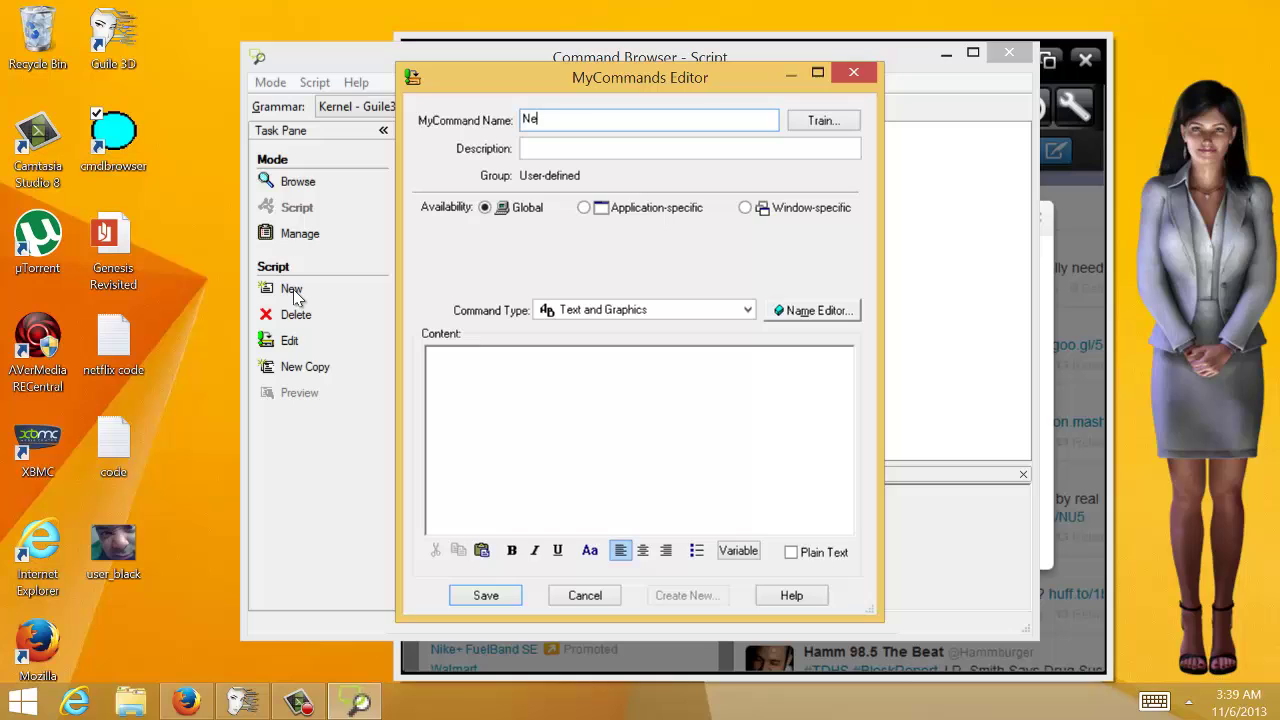
type("w T")
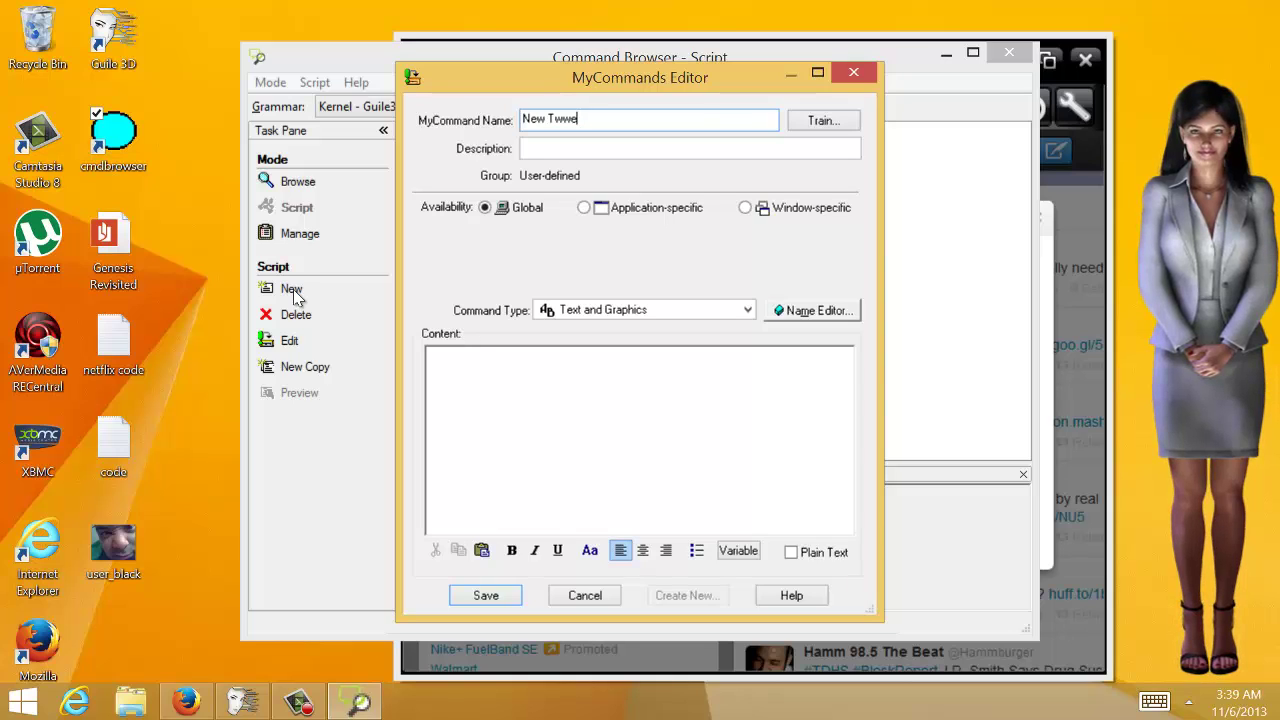
type("weet")
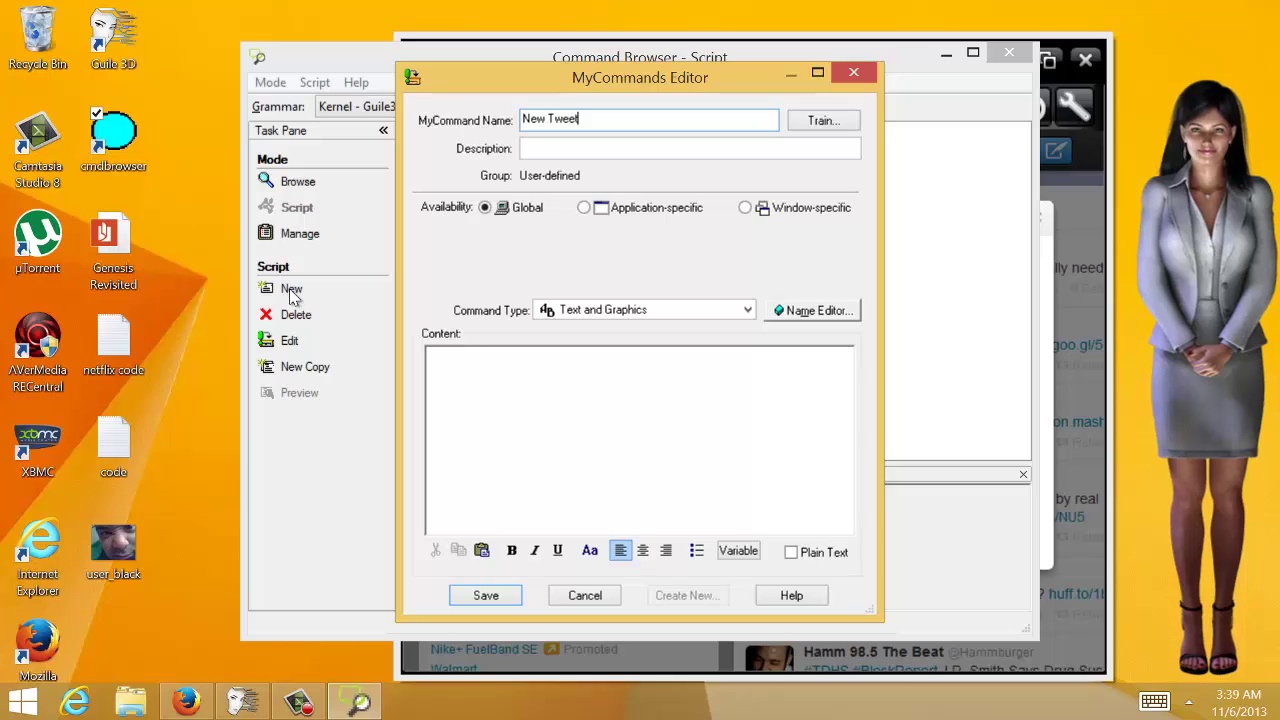
left_click(811, 125)
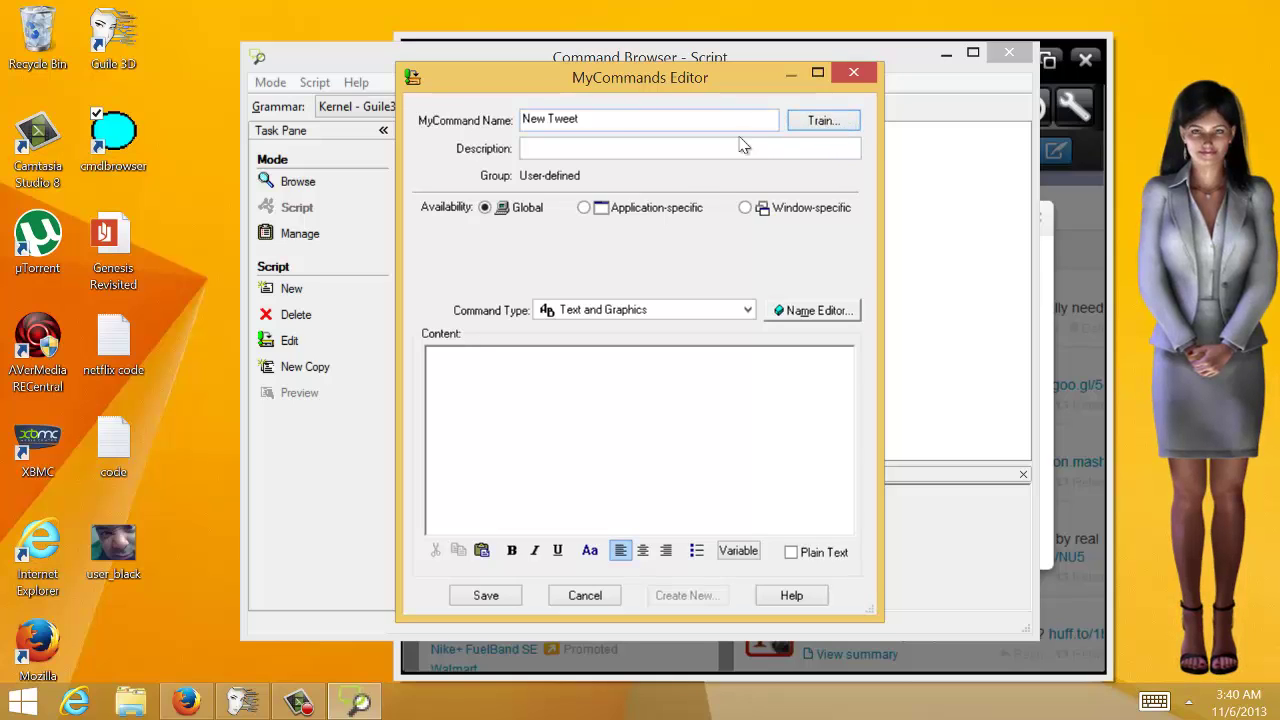
left_click(654, 119)
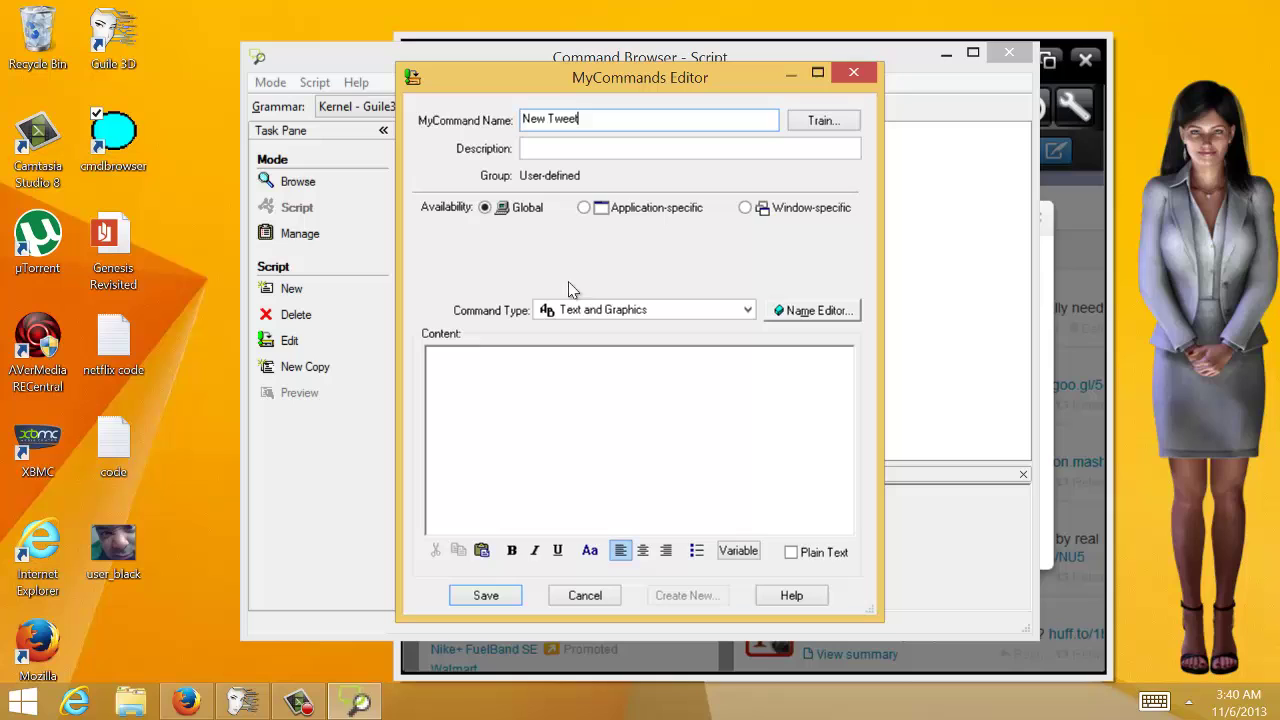
Set the new command's type to Step-by-Step
left_click(620, 310)
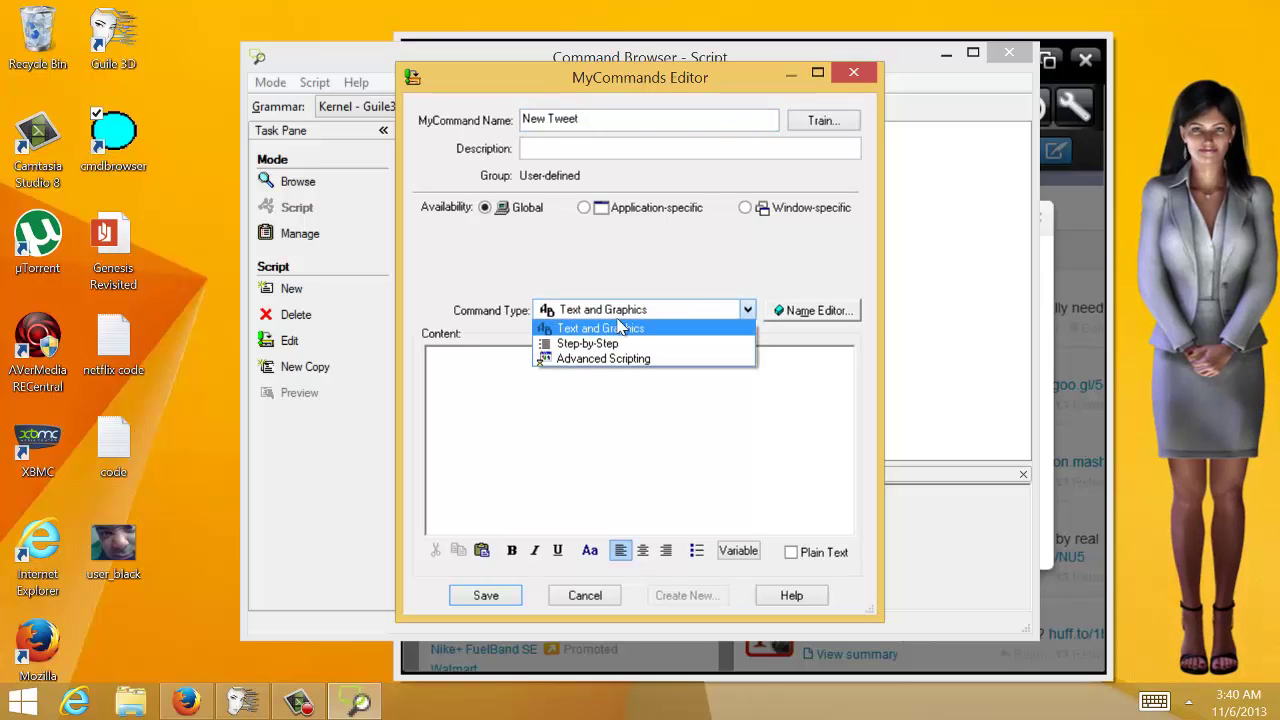
left_click(605, 343)
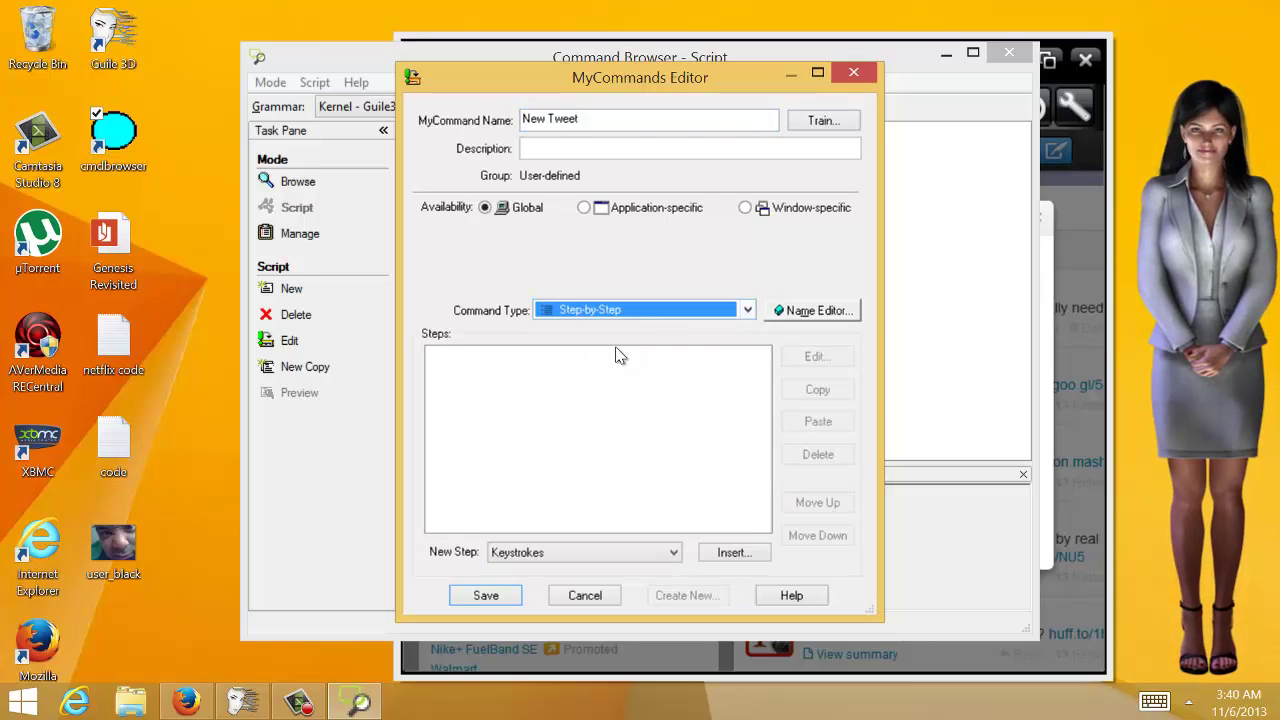
left_click(571, 394)
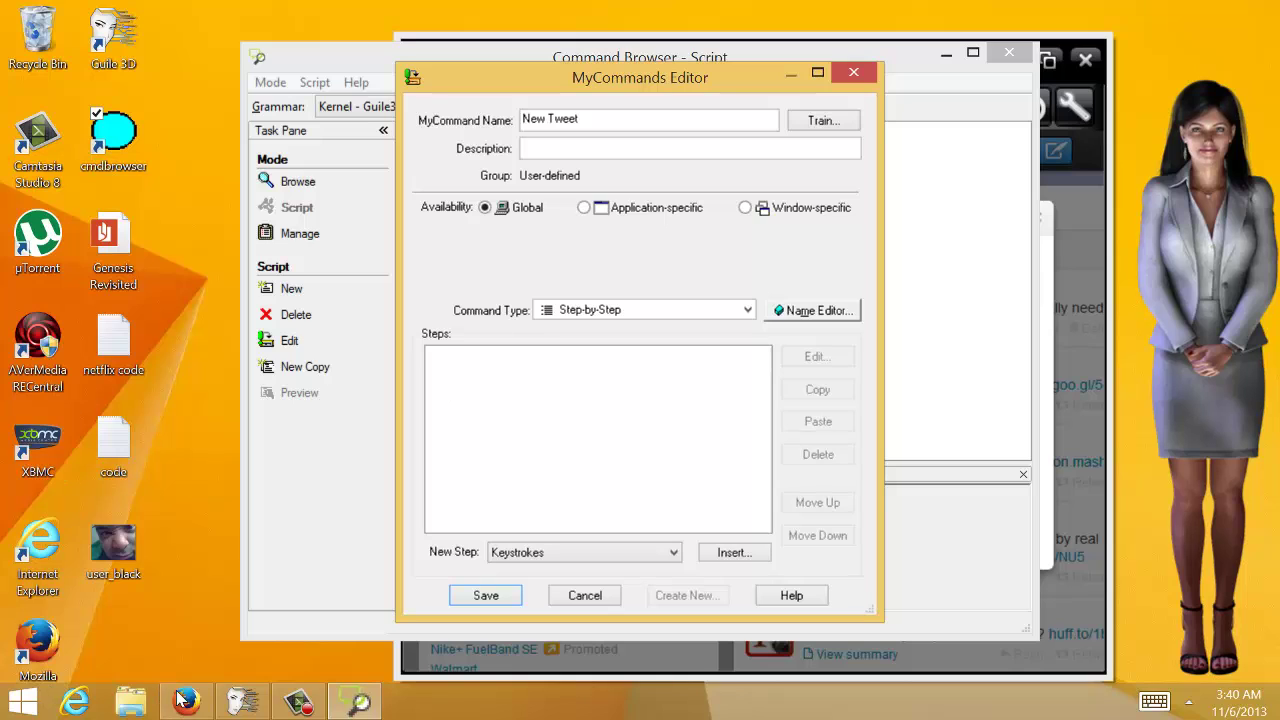
Check the New Tweet shortcut in Twitter's shortcut list and insert a Keystrokes step that sends N
left_click(242, 700)
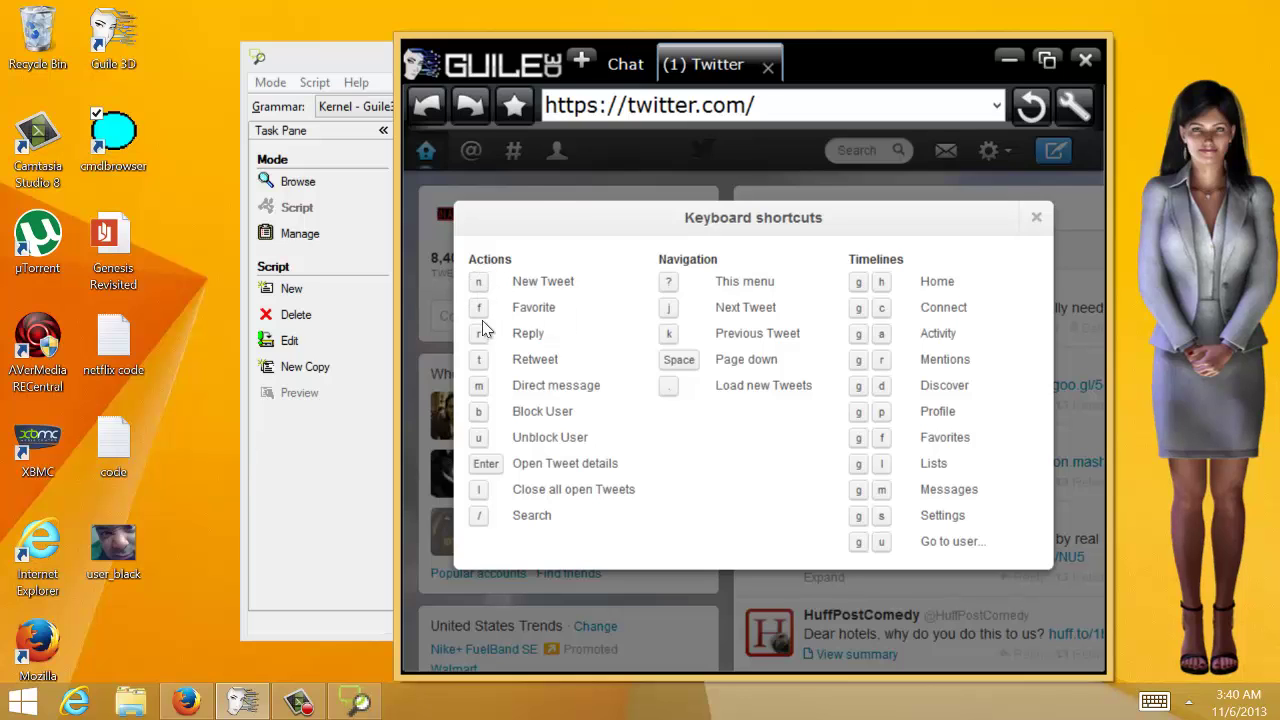
left_click(378, 64)
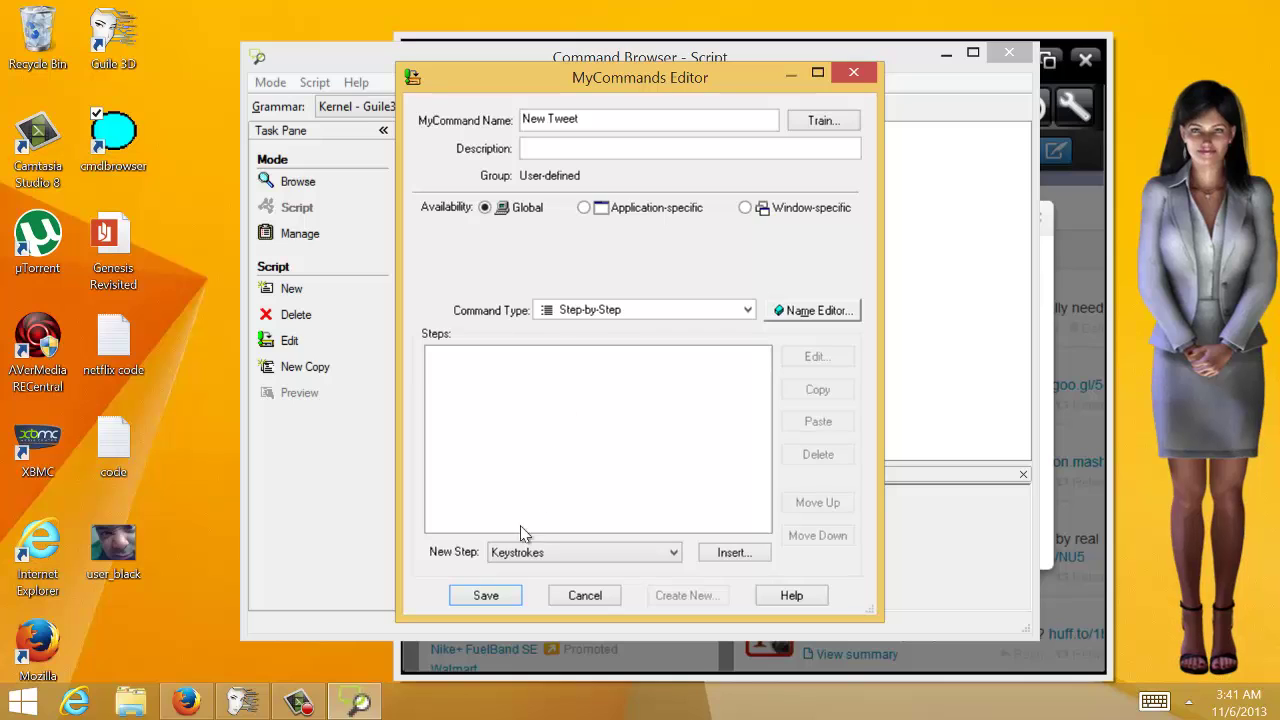
left_click(546, 552)
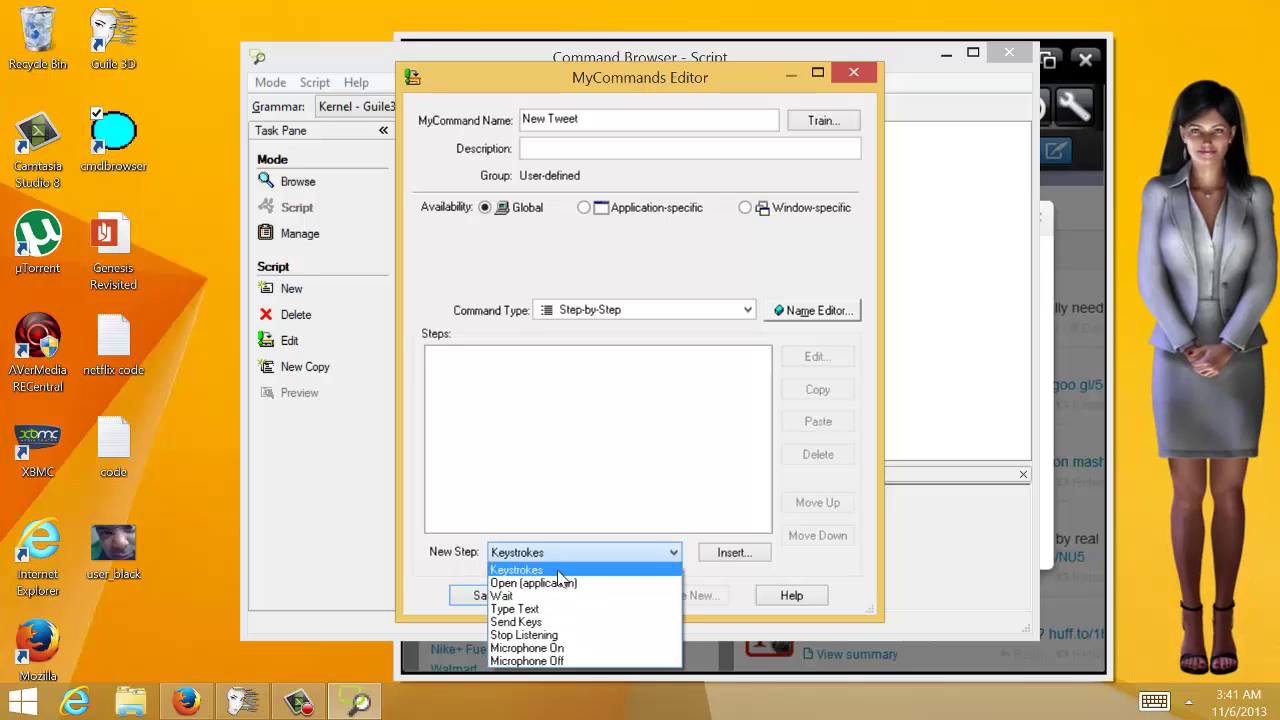
left_click(558, 568)
left_click(722, 553)
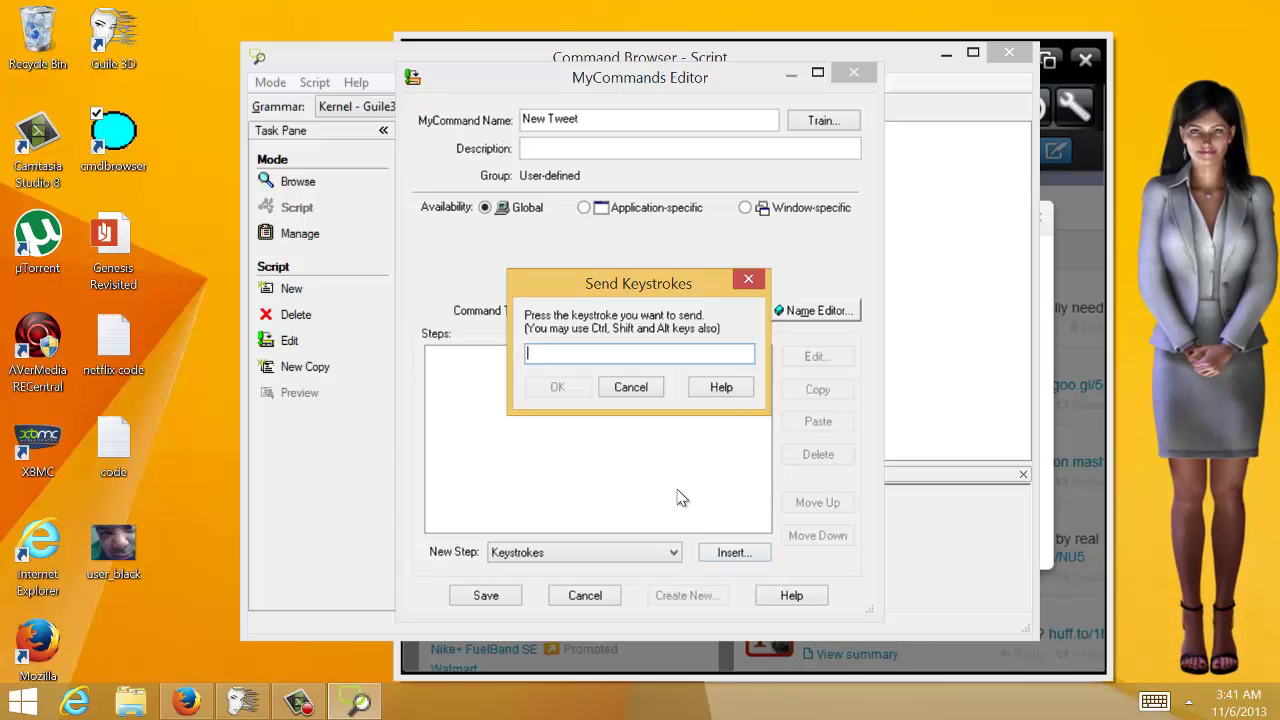
key("n")
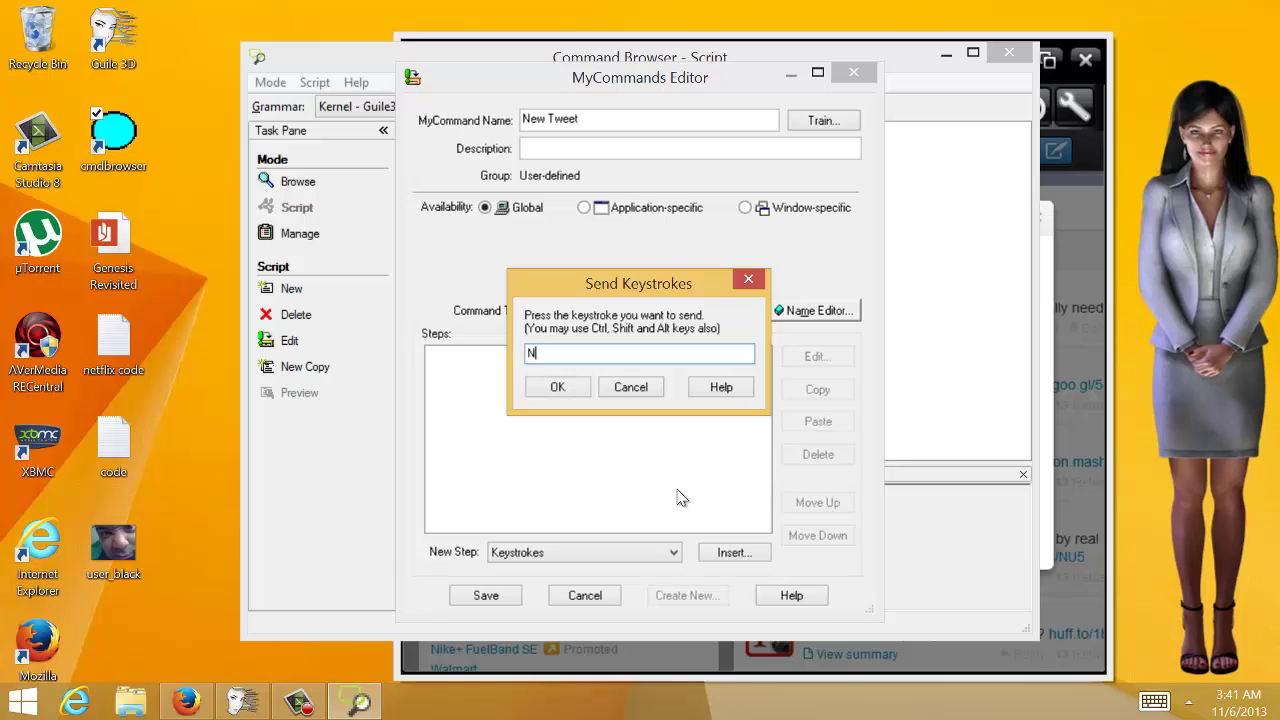
left_click(536, 395)
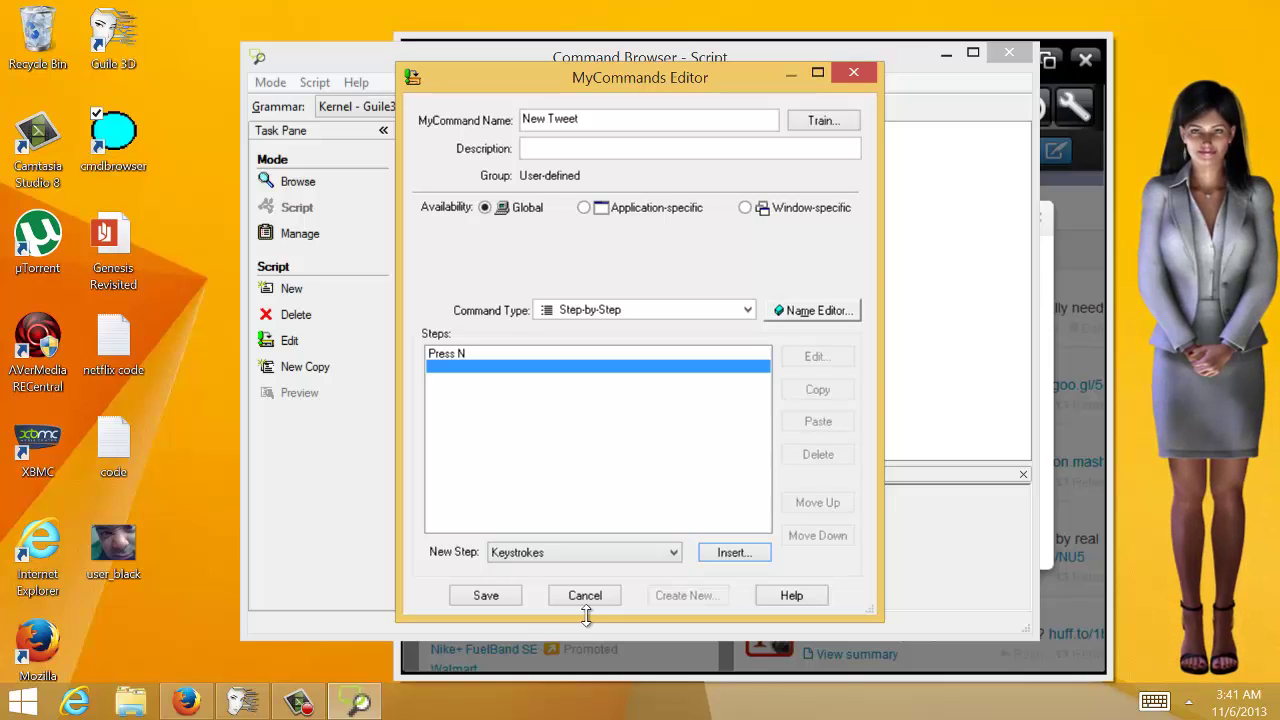
Look up the Connect shortcut in Twitter's shortcut list and rename the command to Connect
left_click(1047, 557)
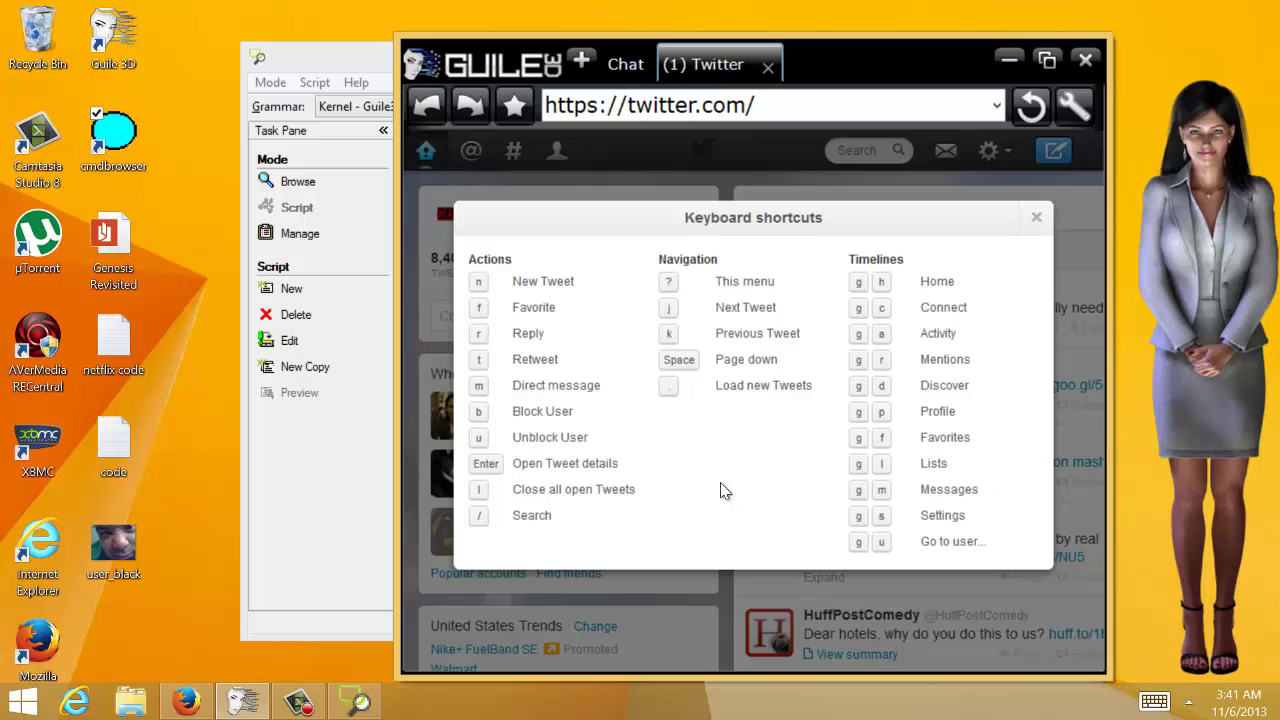
double_click(960, 307)
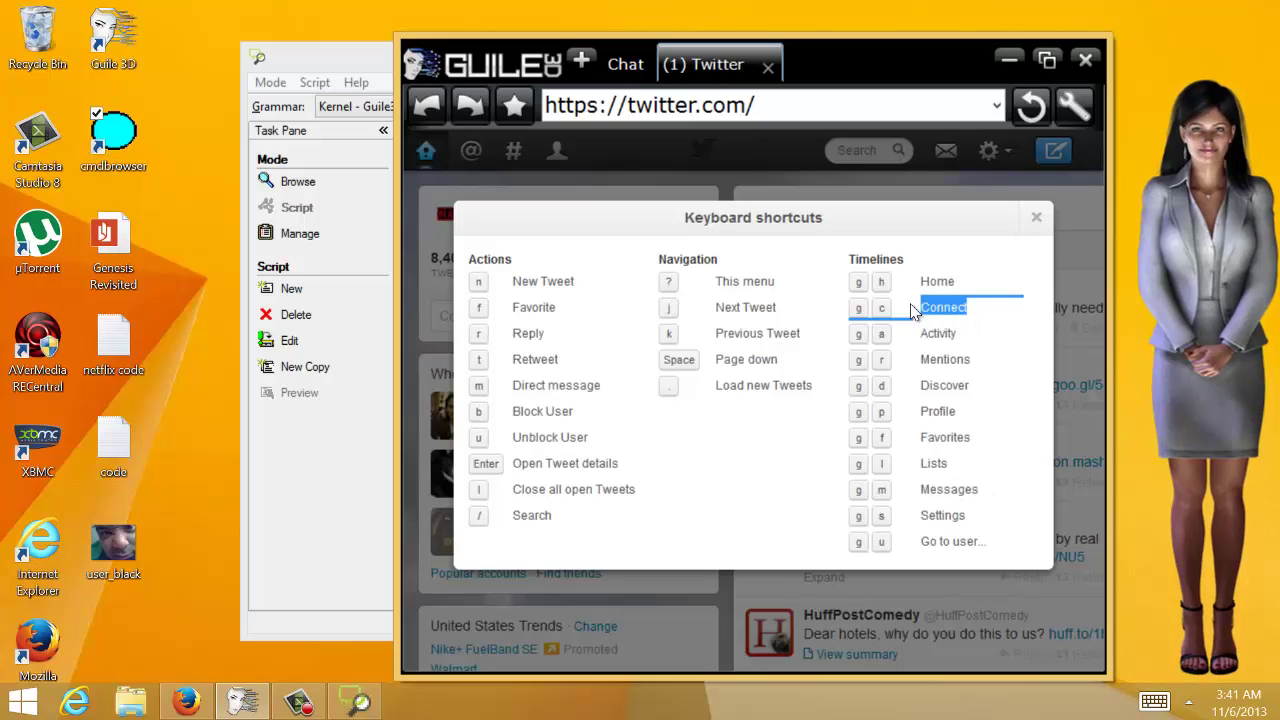
left_click(919, 313)
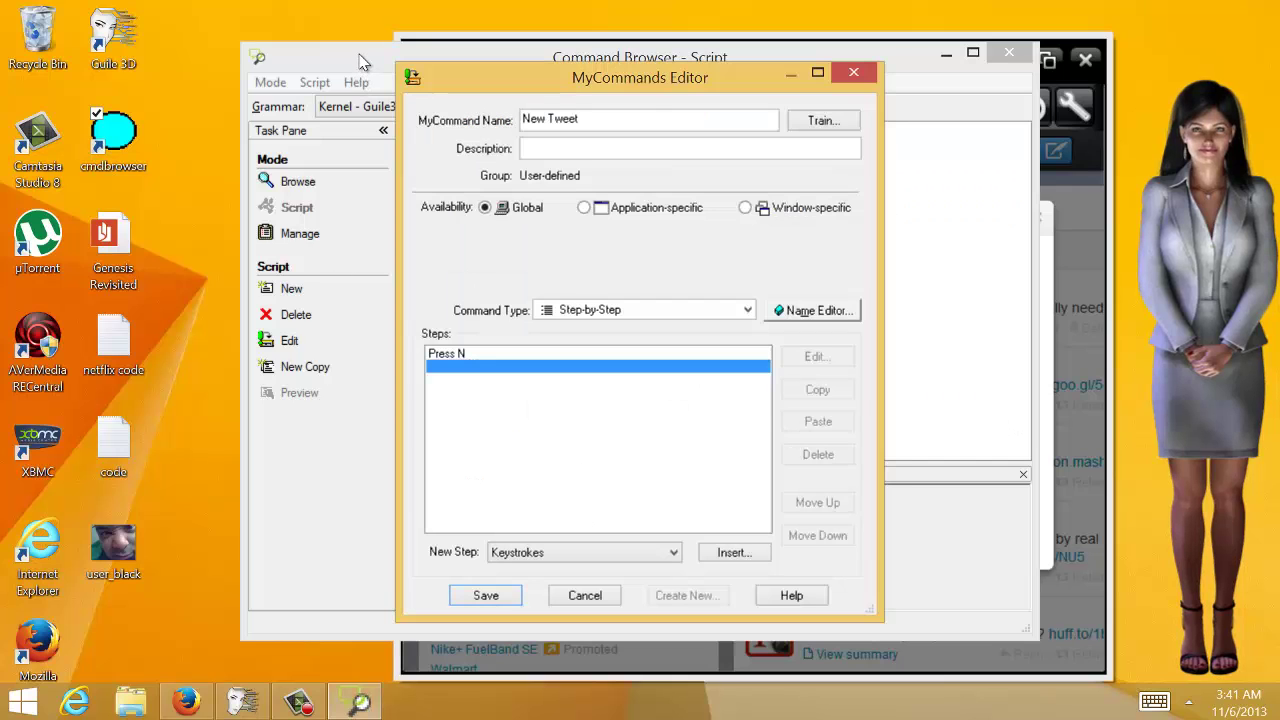
left_click_drag(606, 118, 456, 140)
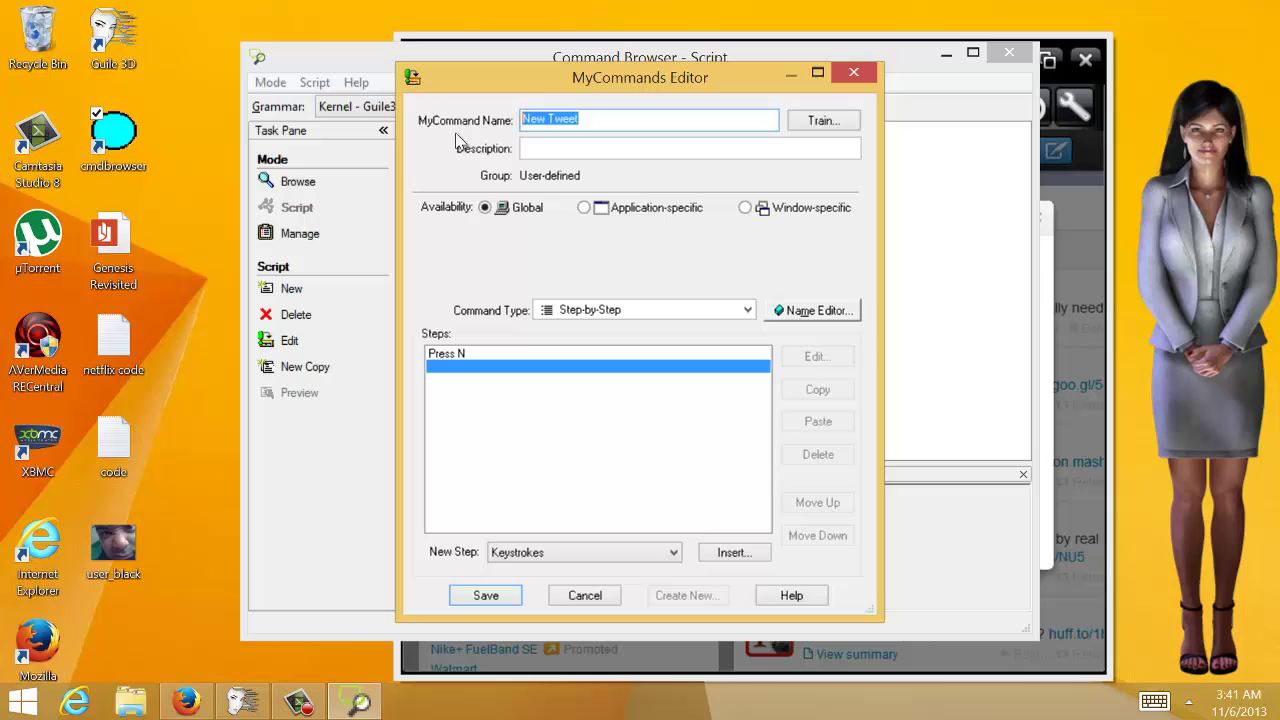
type("Conne")
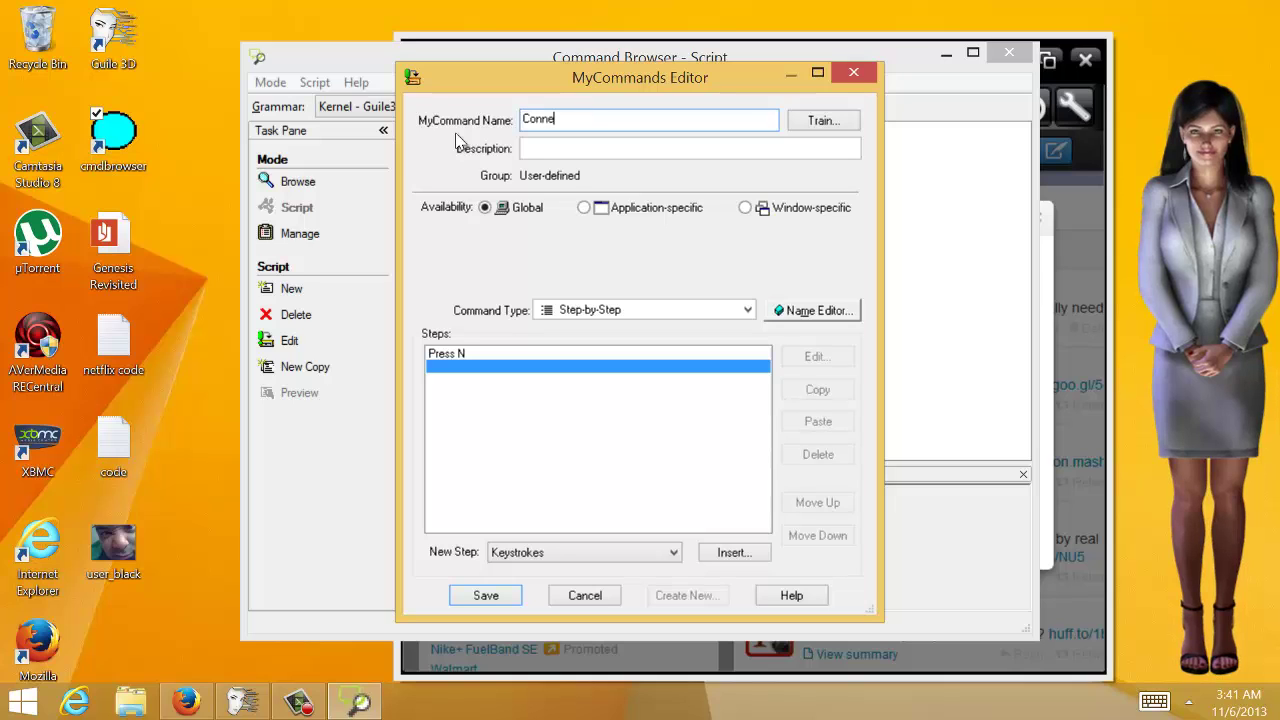
type("ct")
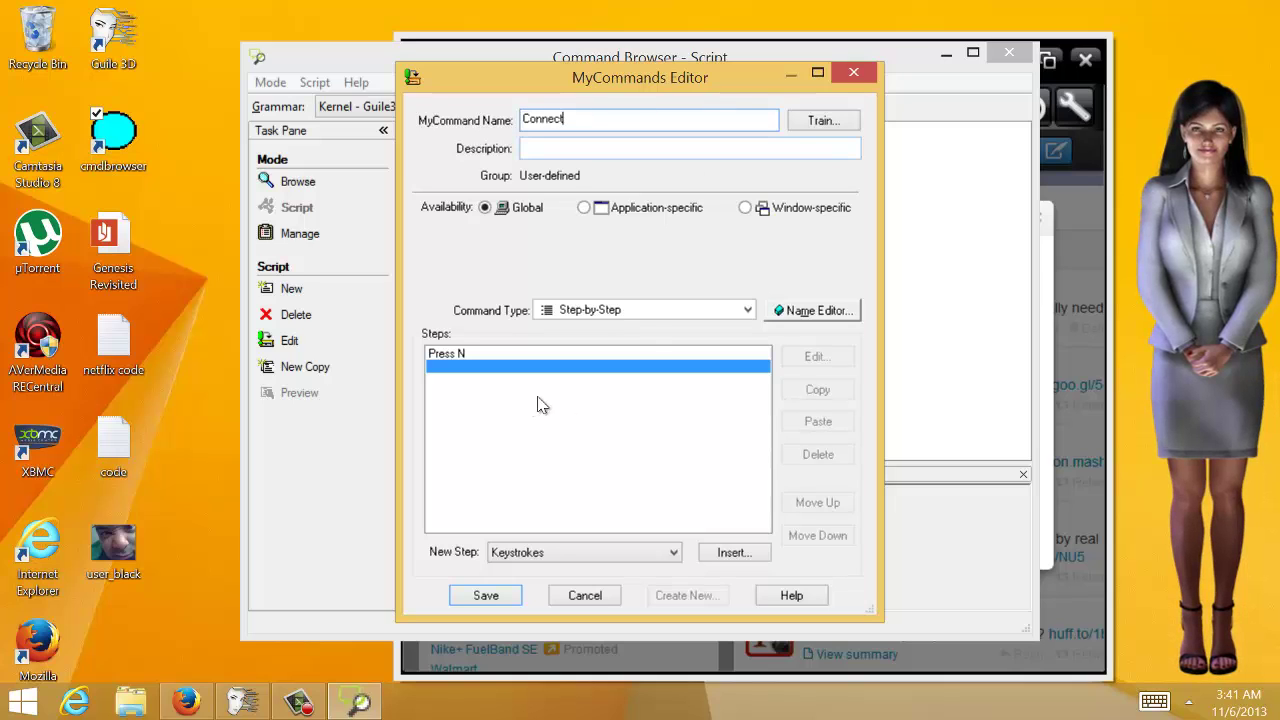
Delete the Press N step from the command's steps
left_click(497, 356)
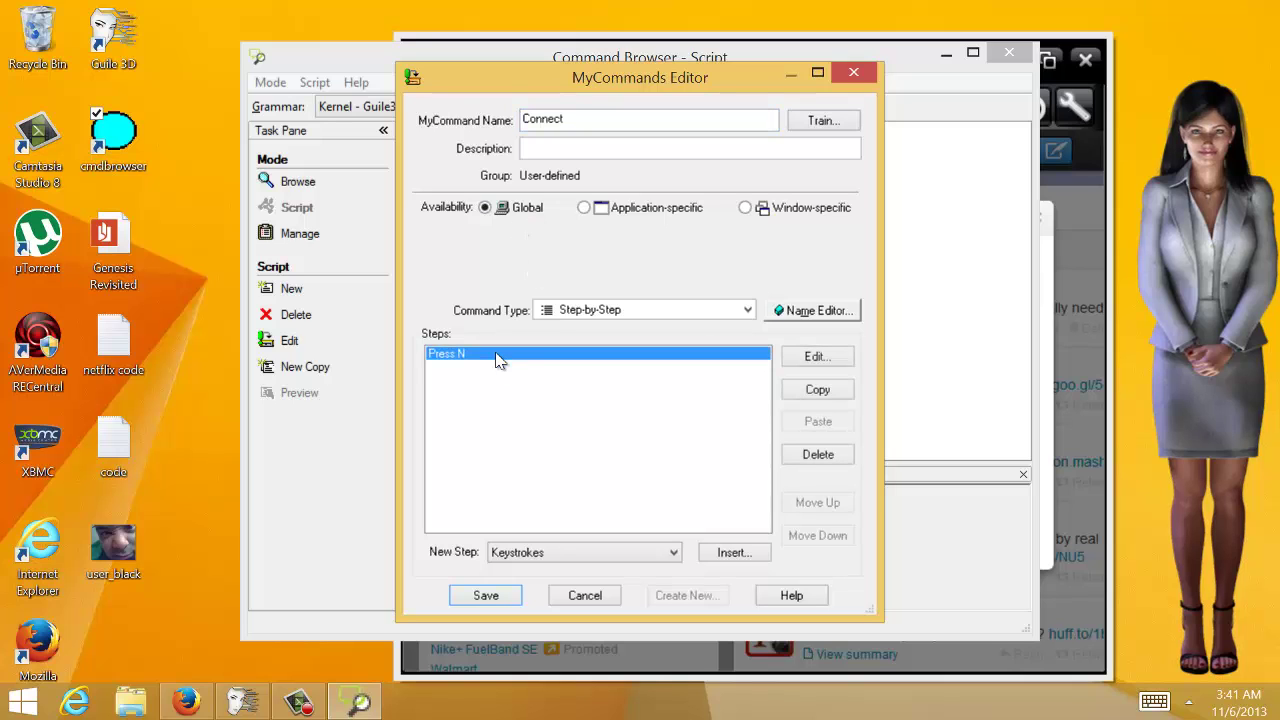
left_click(850, 456)
left_click(708, 397)
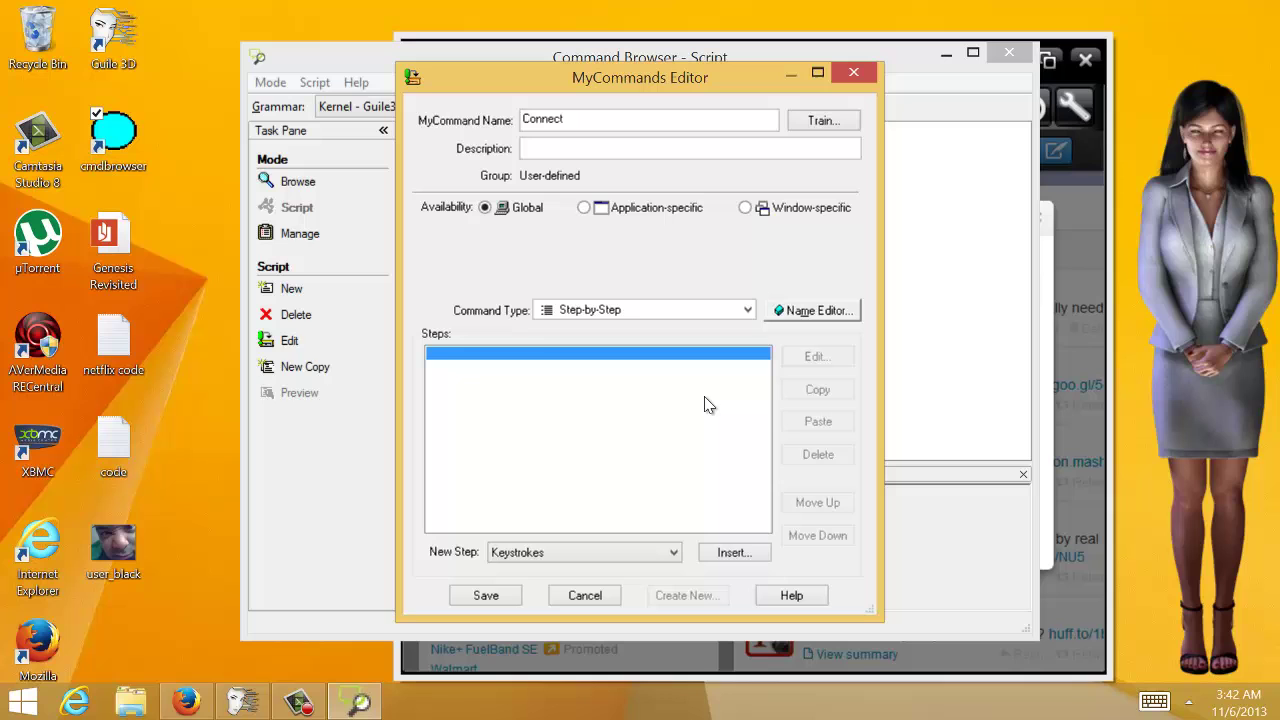
Reopen Twitter's keyboard shortcuts list to check the Connect key sequence, and return to the command editor
left_click(1102, 505)
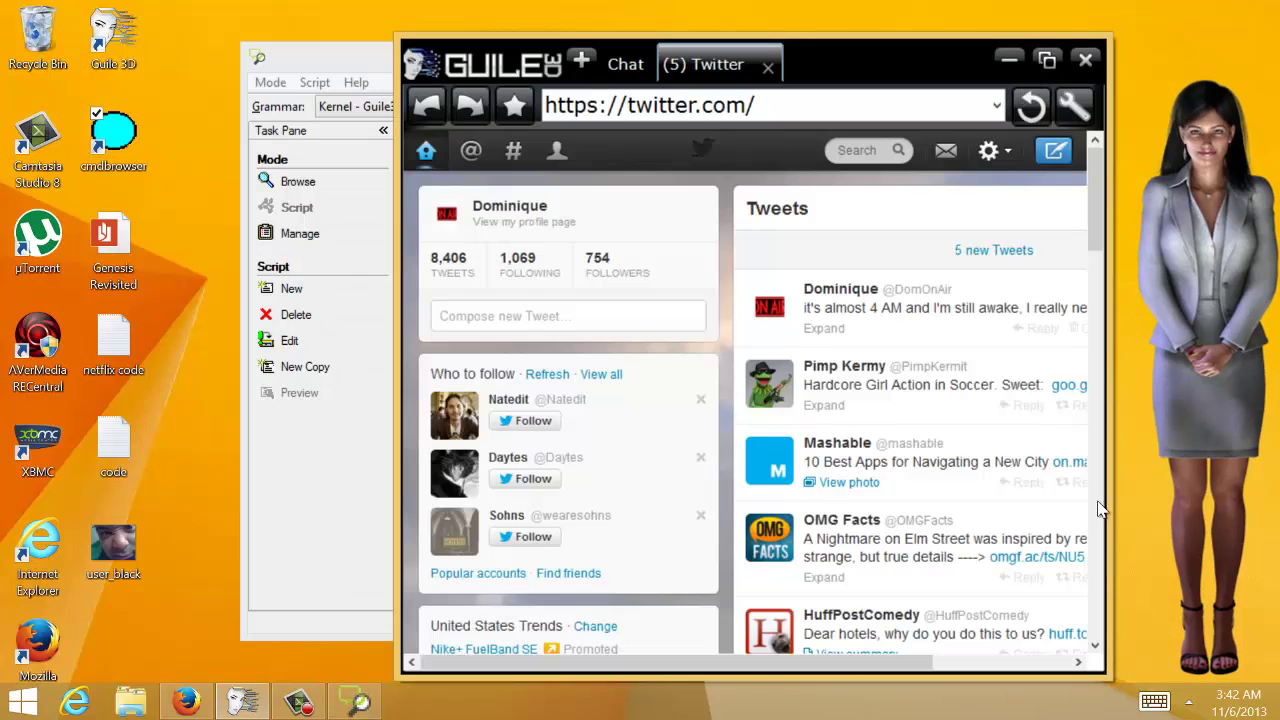
left_click(990, 153)
left_click(986, 313)
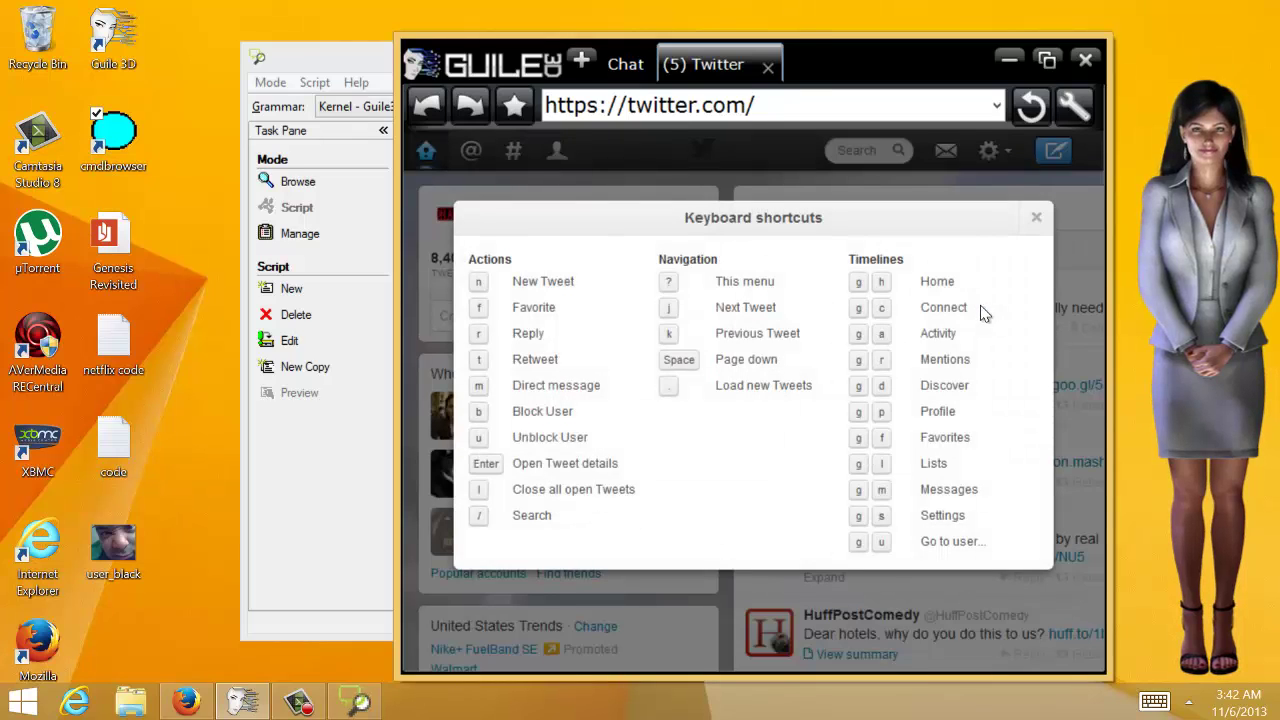
left_click(290, 430)
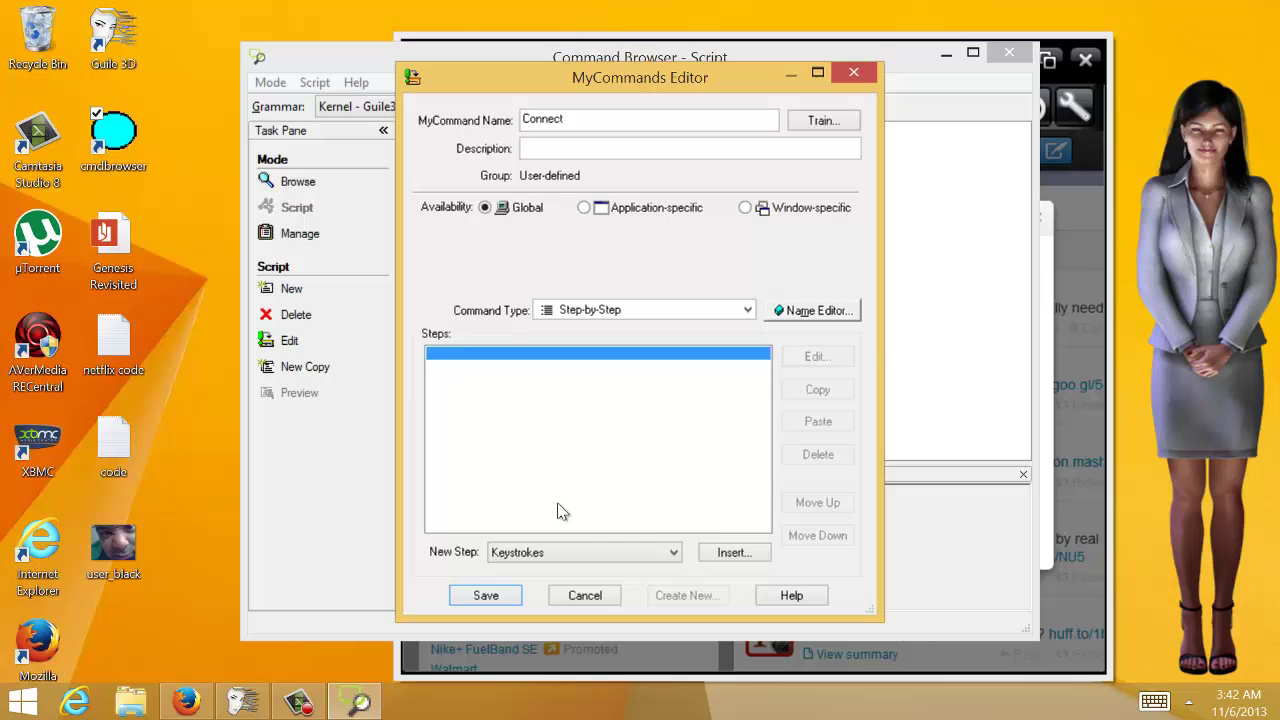
Insert two Keystrokes steps into the Connect command, sending G and C in that order
left_click(737, 552)
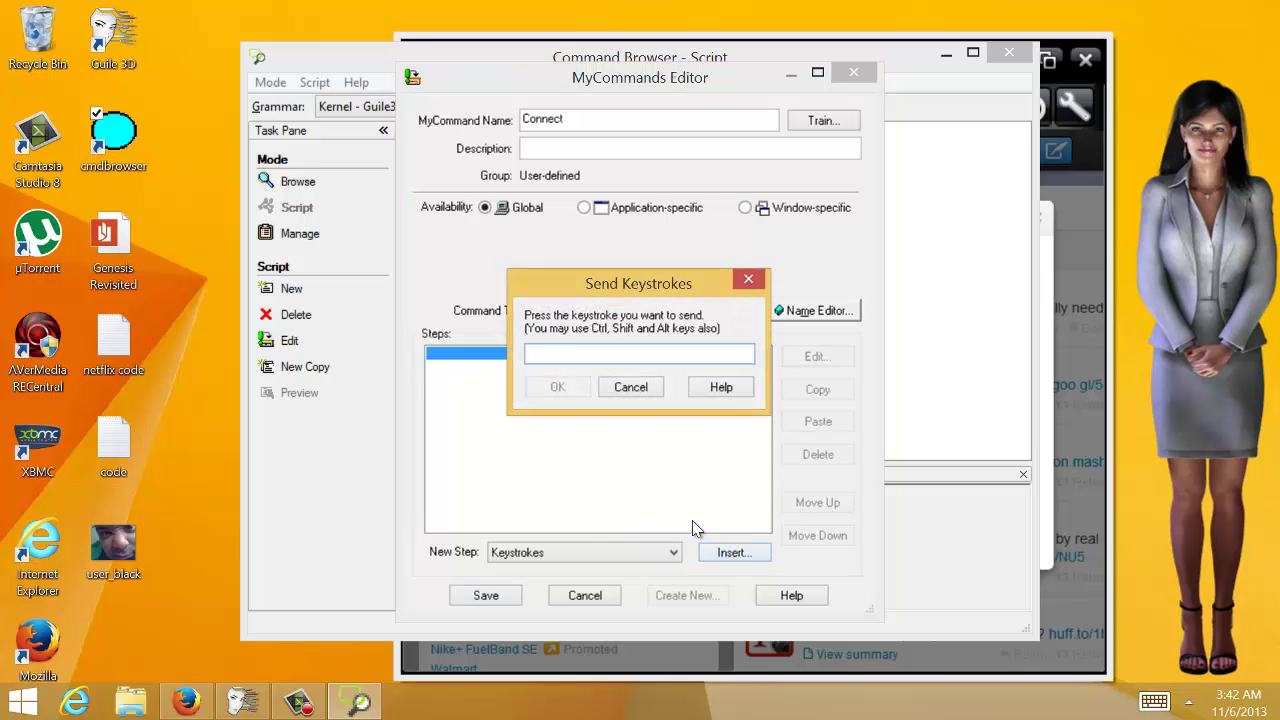
type("G")
left_click(585, 388)
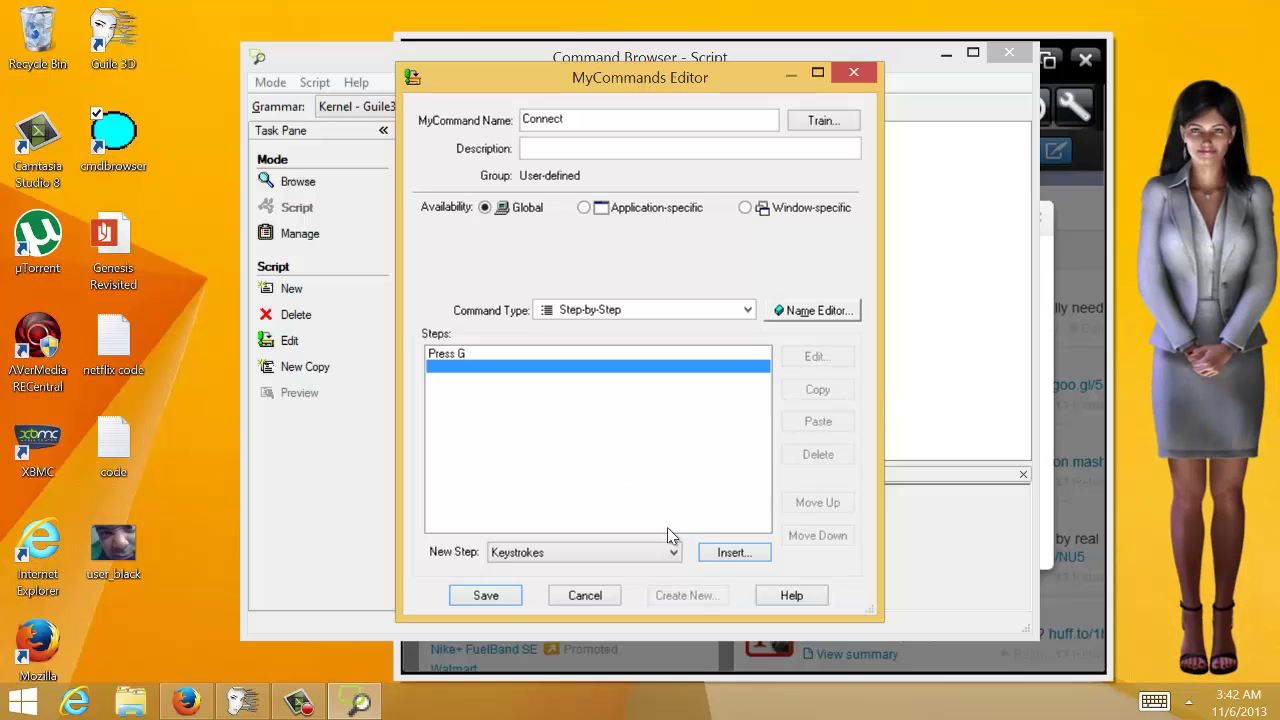
left_click(722, 553)
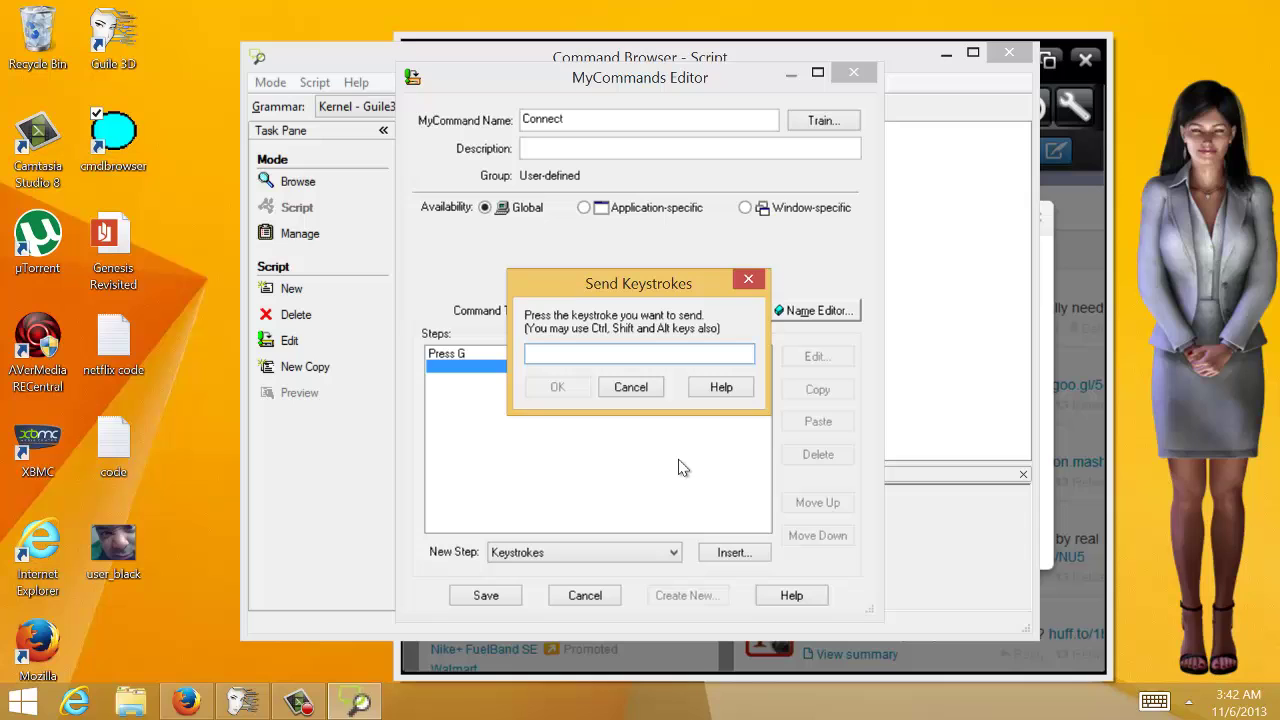
type("C")
left_click(557, 389)
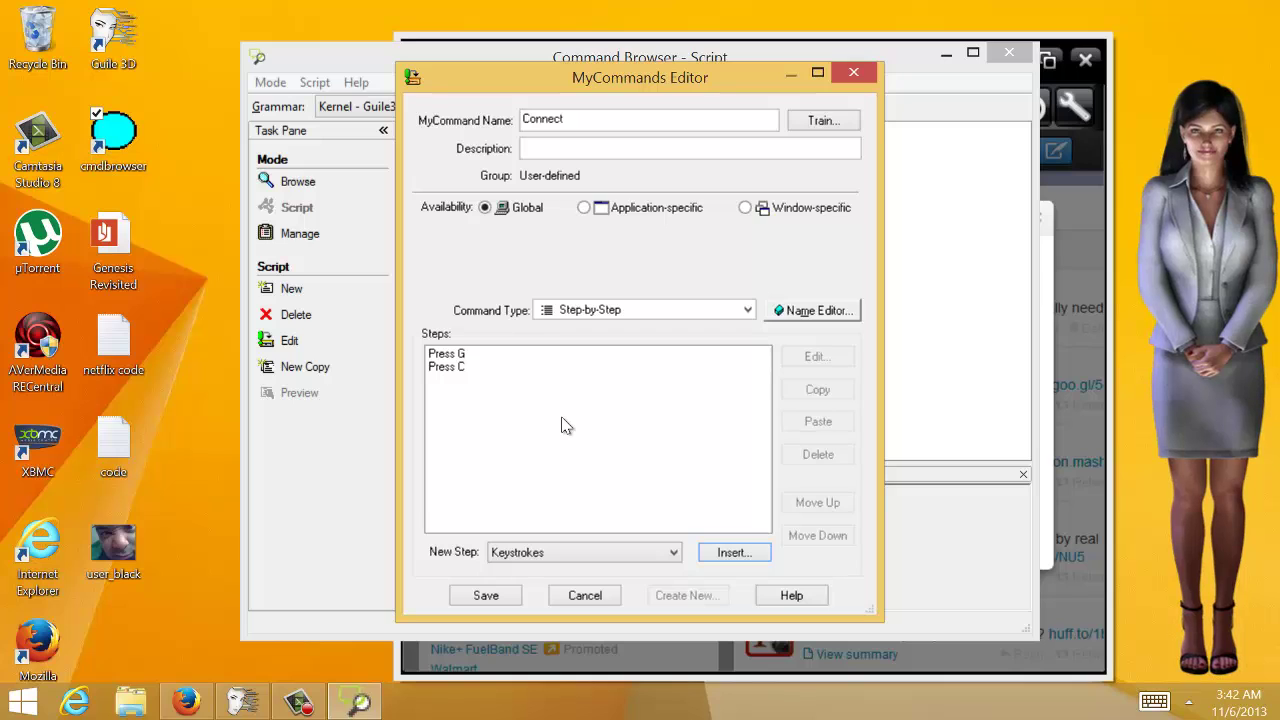
left_click(586, 558)
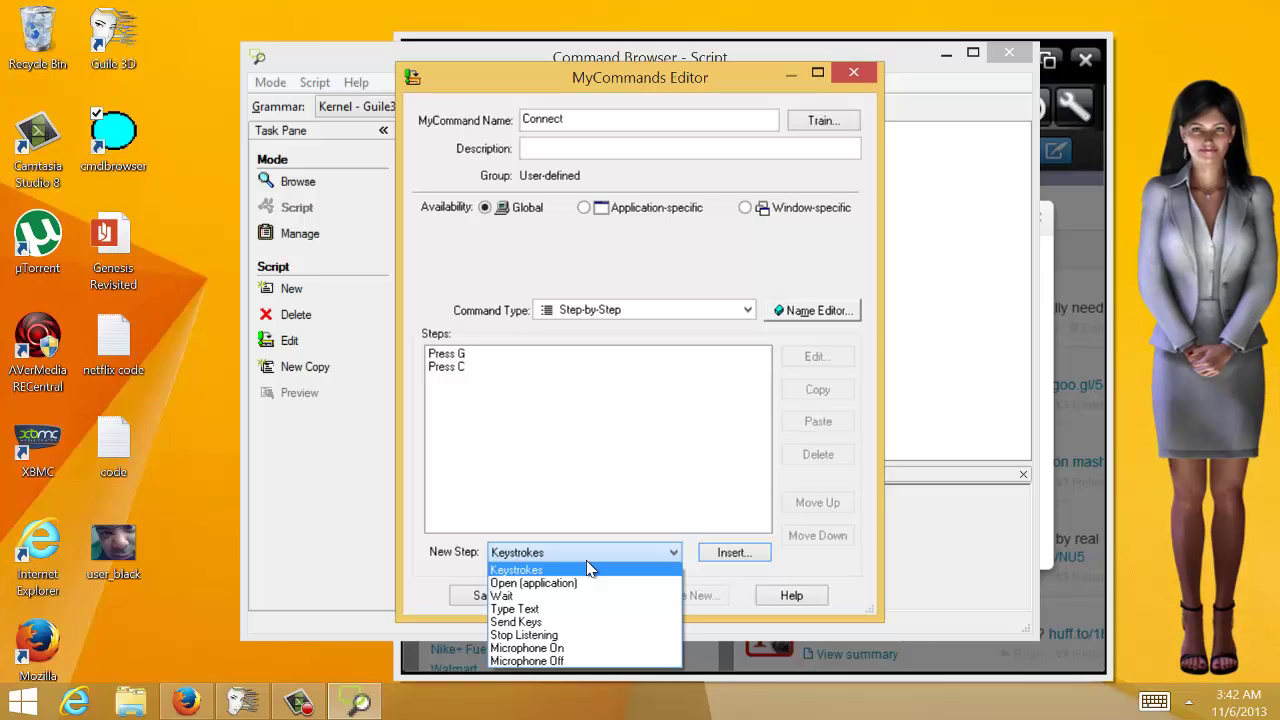
left_click(724, 478)
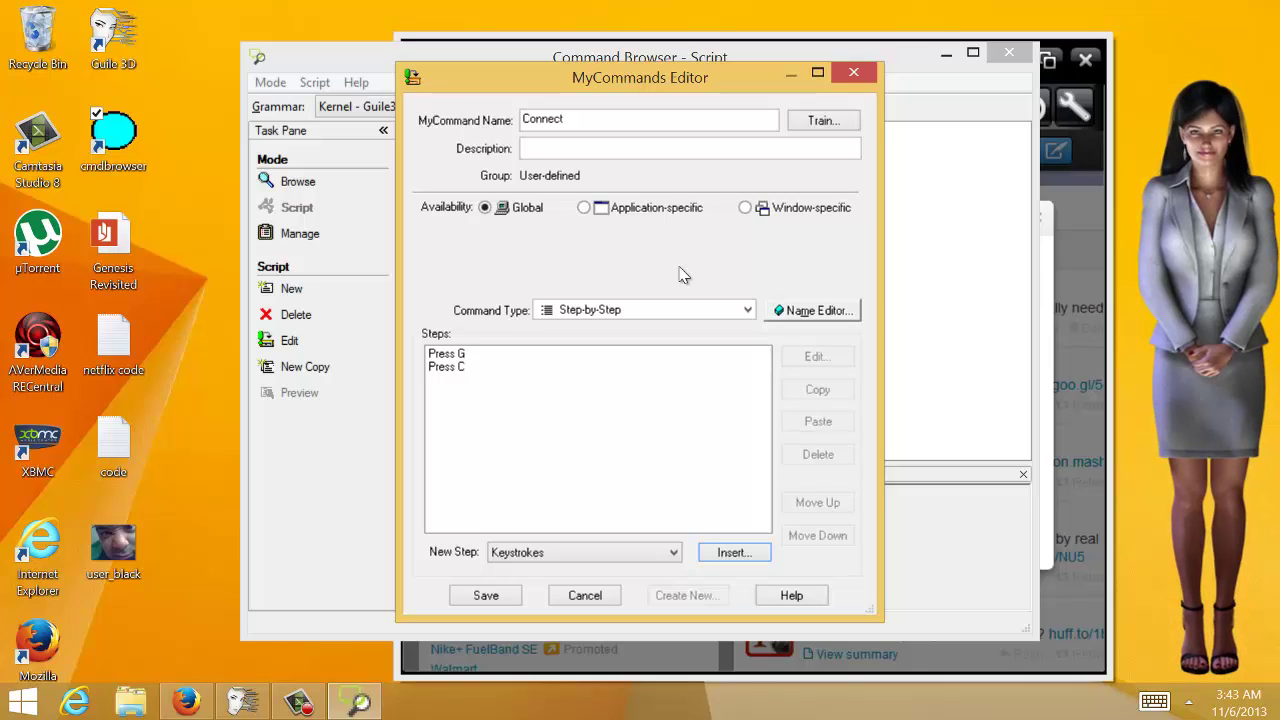
Close the Twitter page in Guile 3D and return to the MyCommands Editor
left_click(1107, 150)
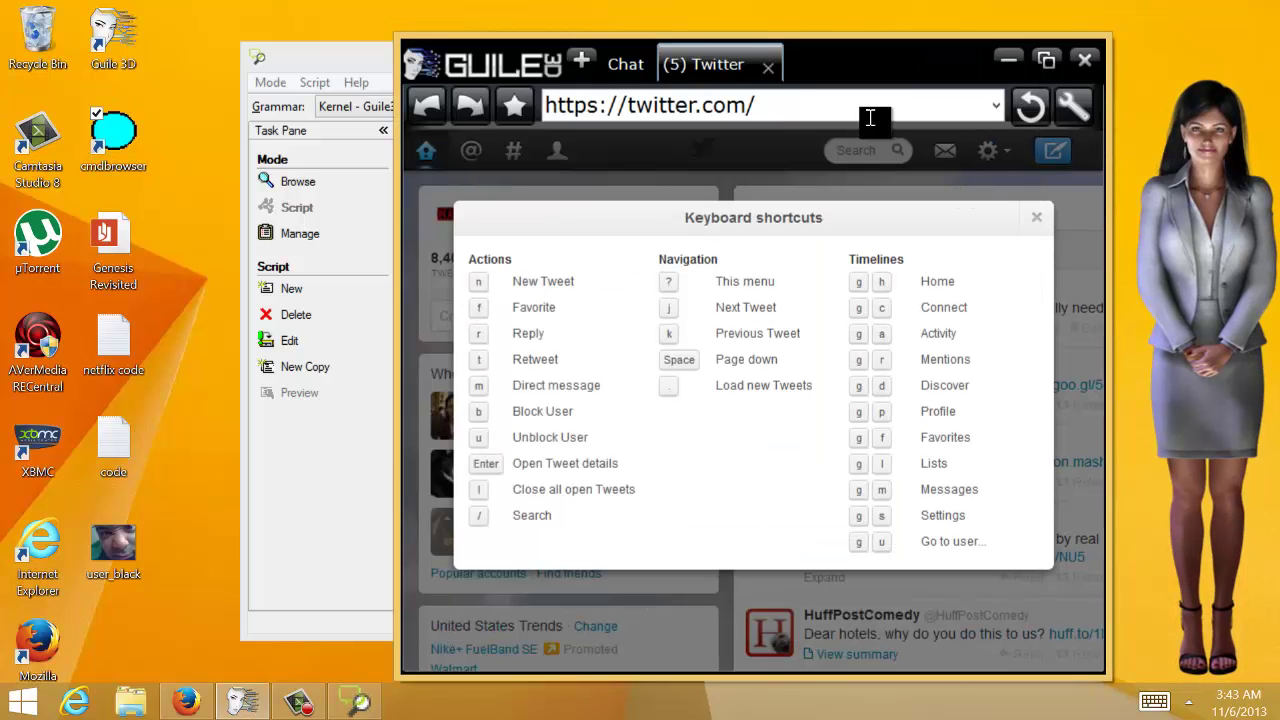
left_click(766, 68)
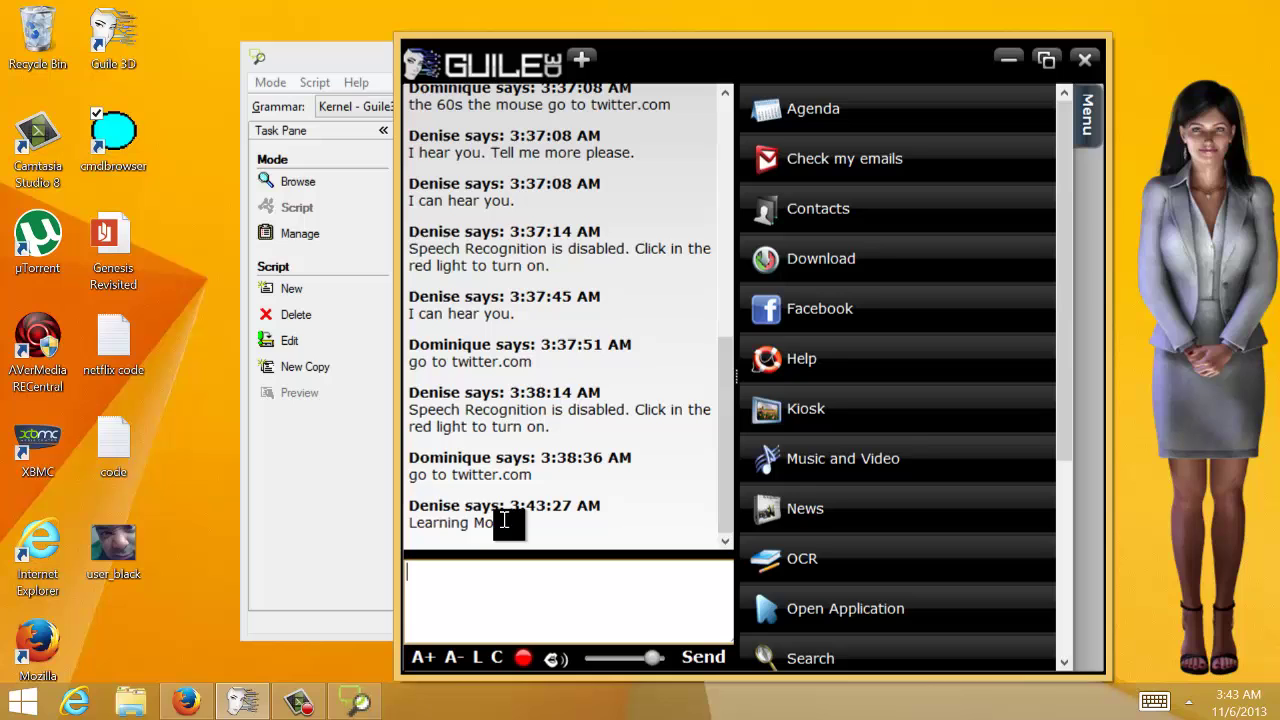
left_click(353, 64)
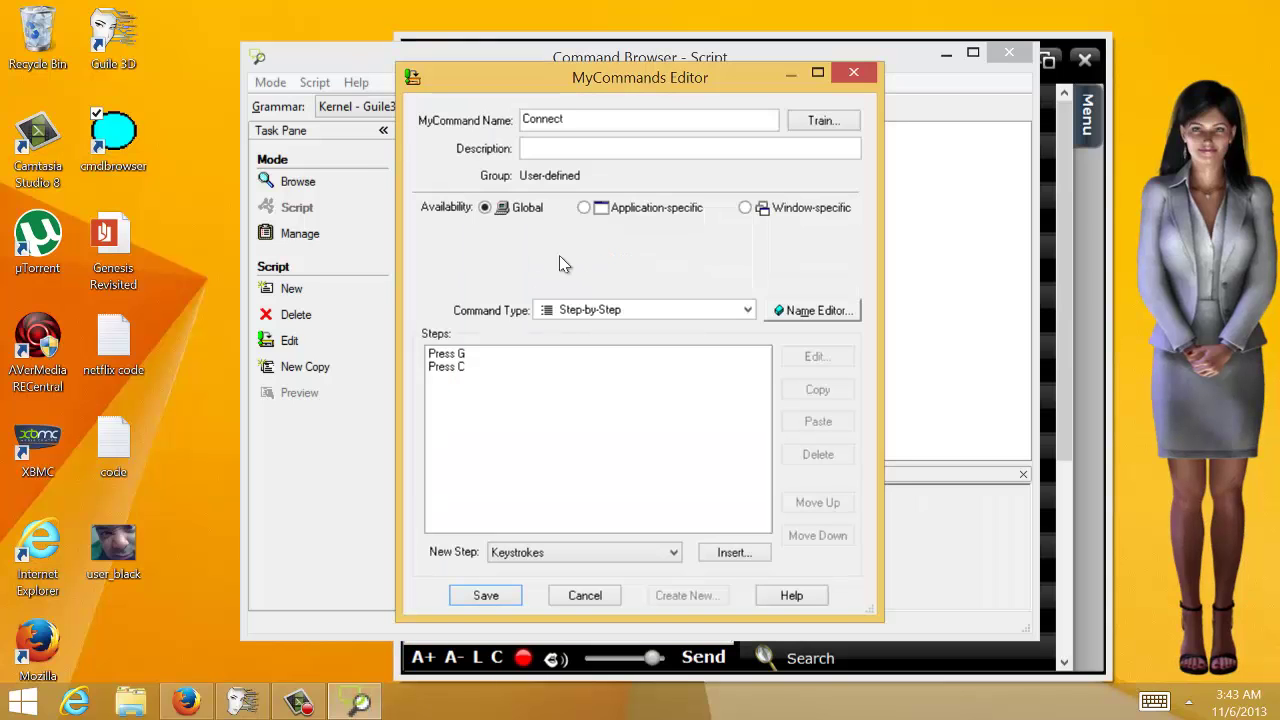